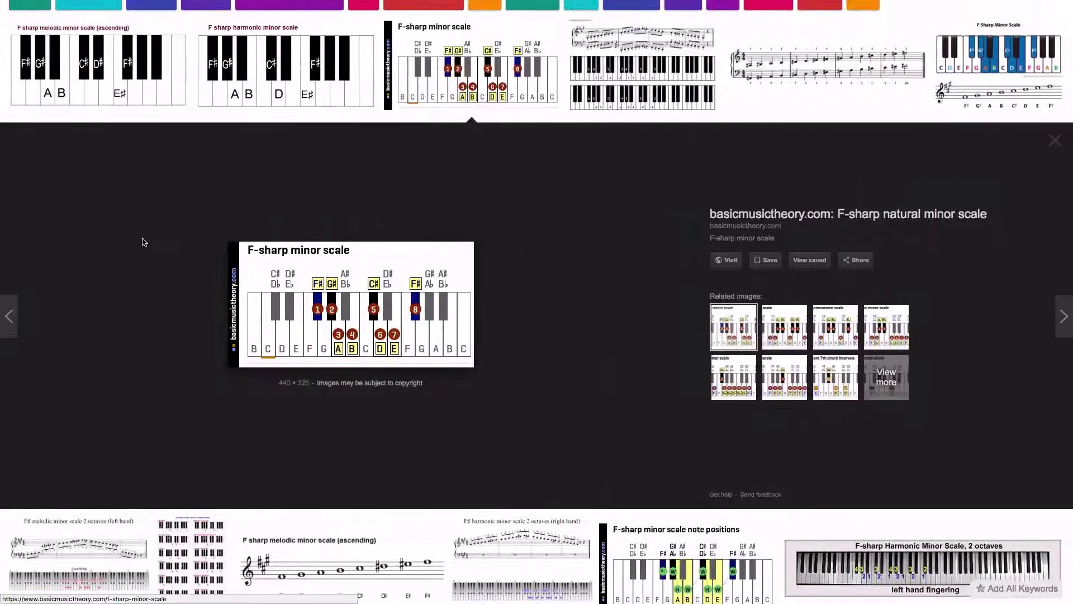
Step: Scroll through the F-sharp minor scale diagram in Google Images before returning to Ableton Live
scroll(536, 301, "up", 2)
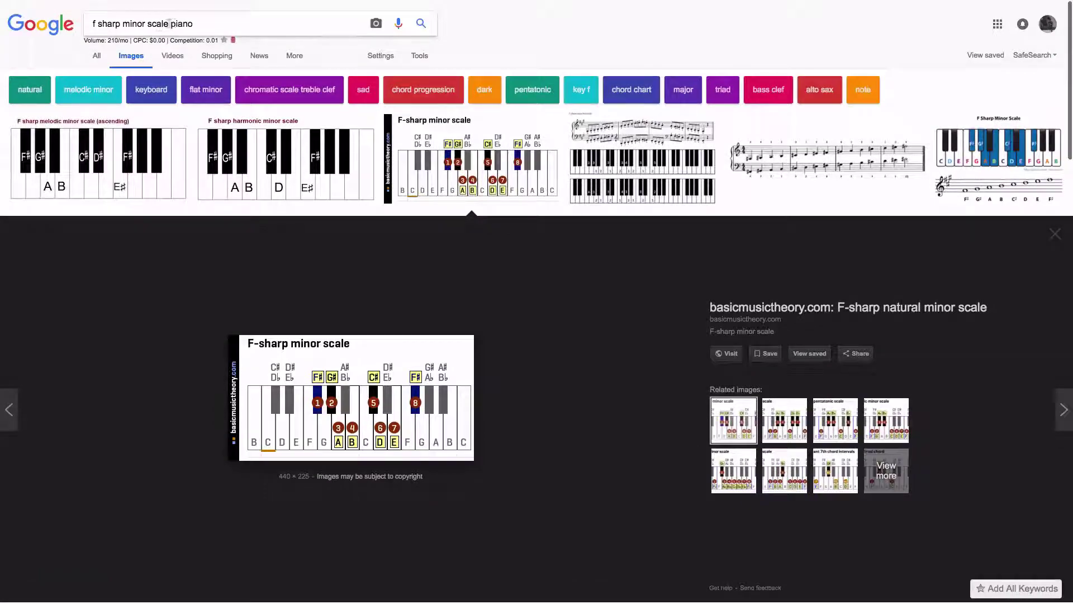
scroll(174, 408, "down", 2)
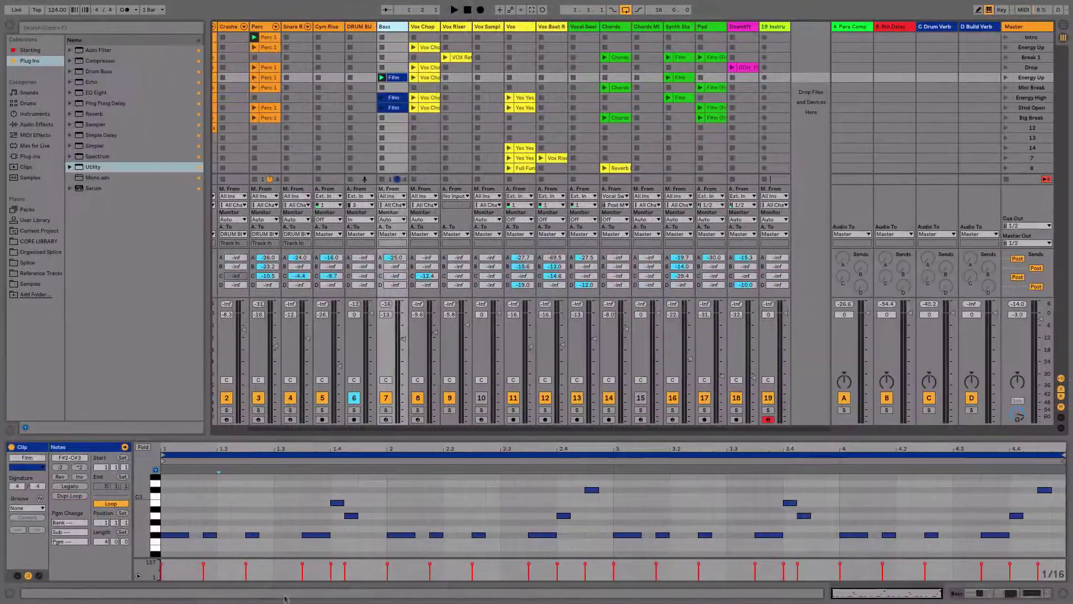
Step: Create an empty MIDI clip in the Bass track's first slot and enlarge the piano roll
left_click(394, 38)
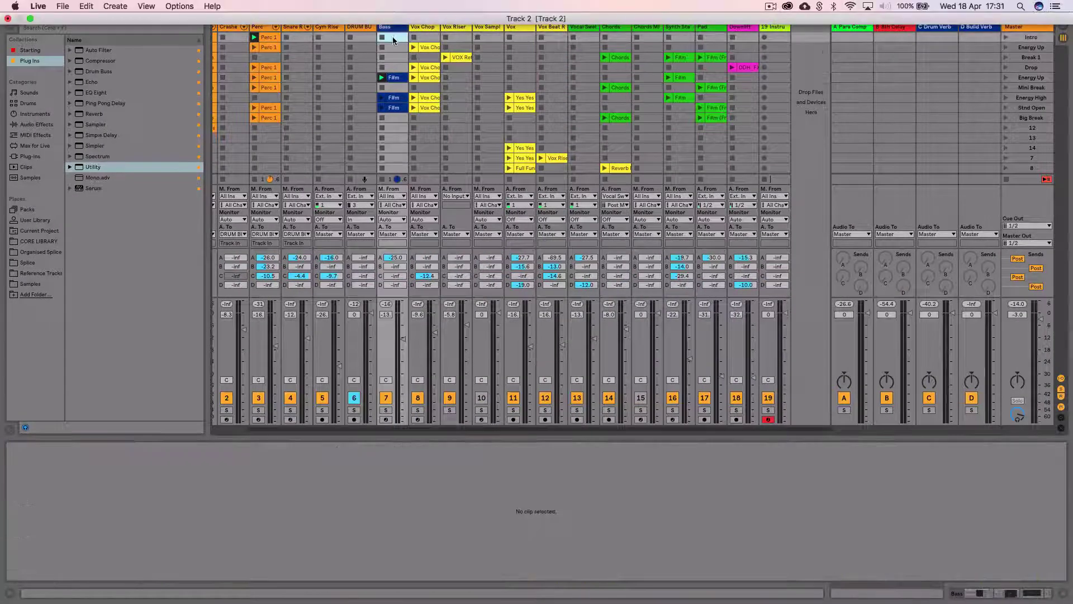
double_click(394, 38)
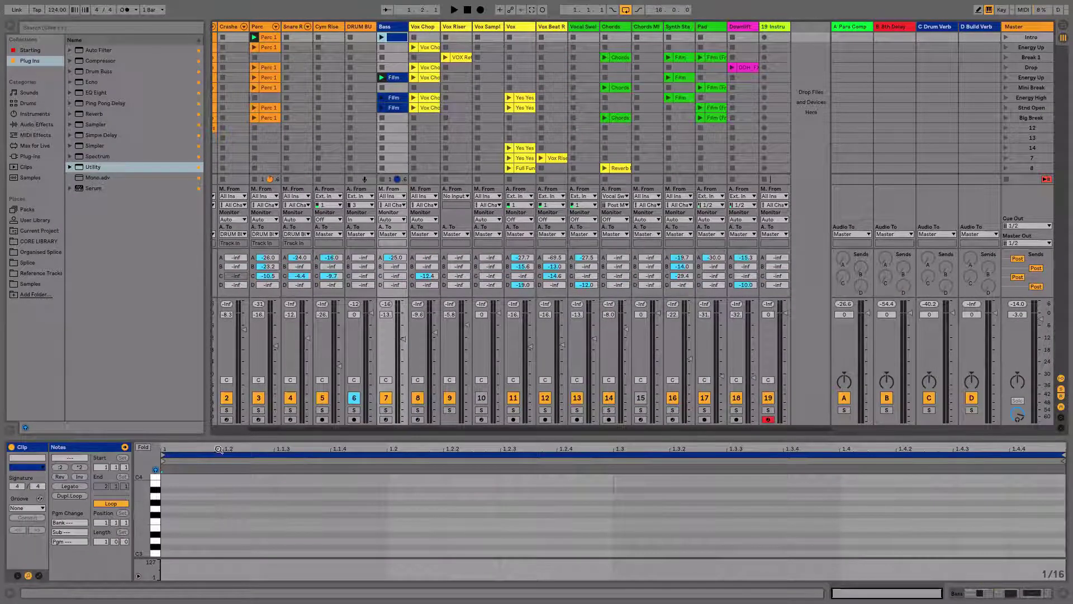
left_click_drag(218, 438, 233, 89)
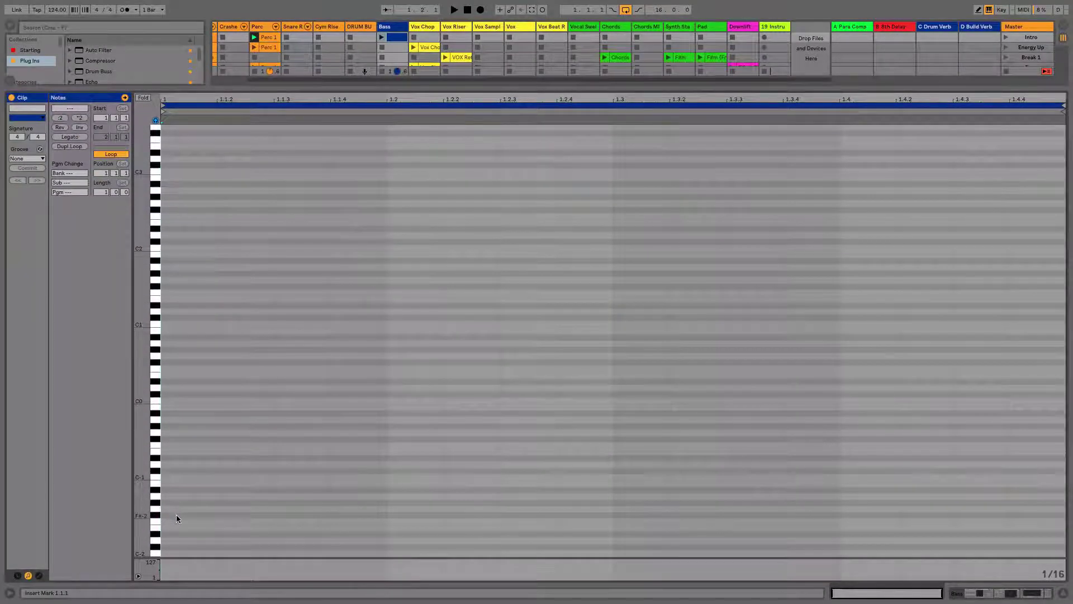
Step: Draw scale notes F#-2, G#-2, A-2, B-2, C#-1 and E-1 at the clip's first step
double_click(174, 514)
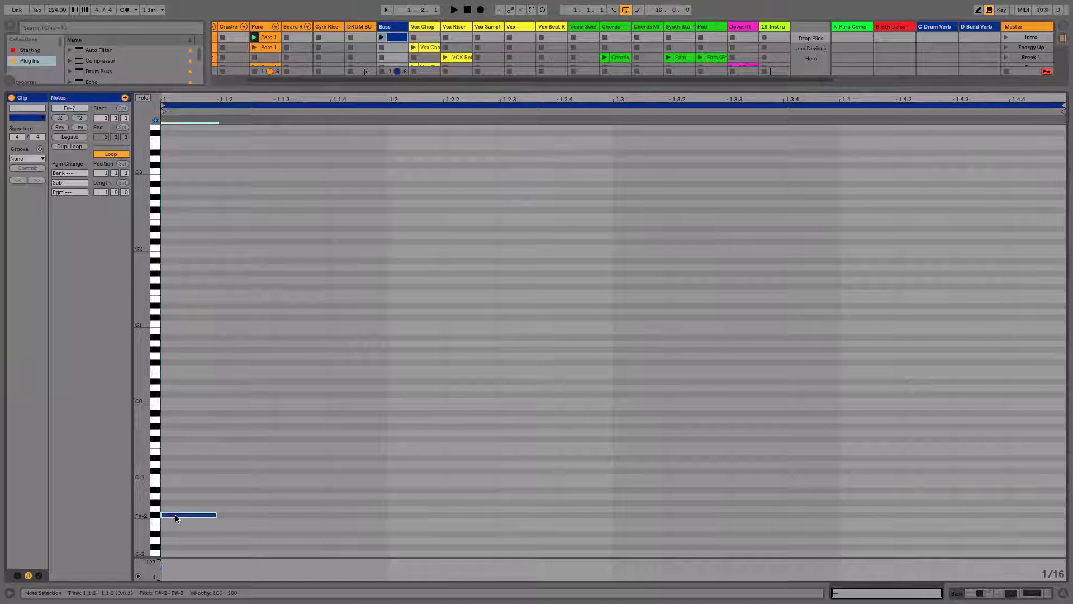
double_click(173, 502)
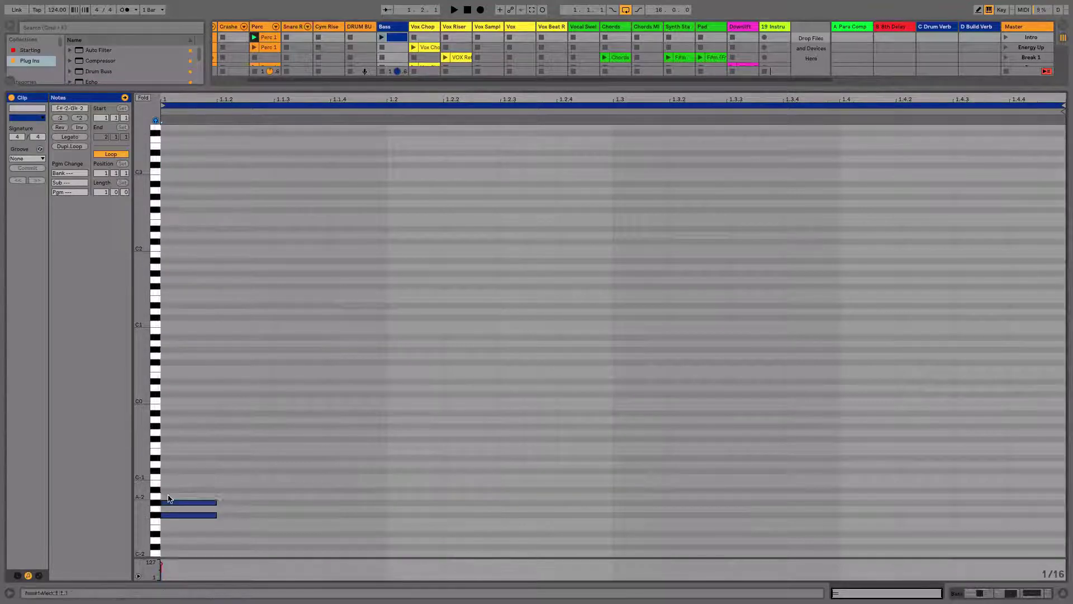
double_click(169, 496)
double_click(168, 483)
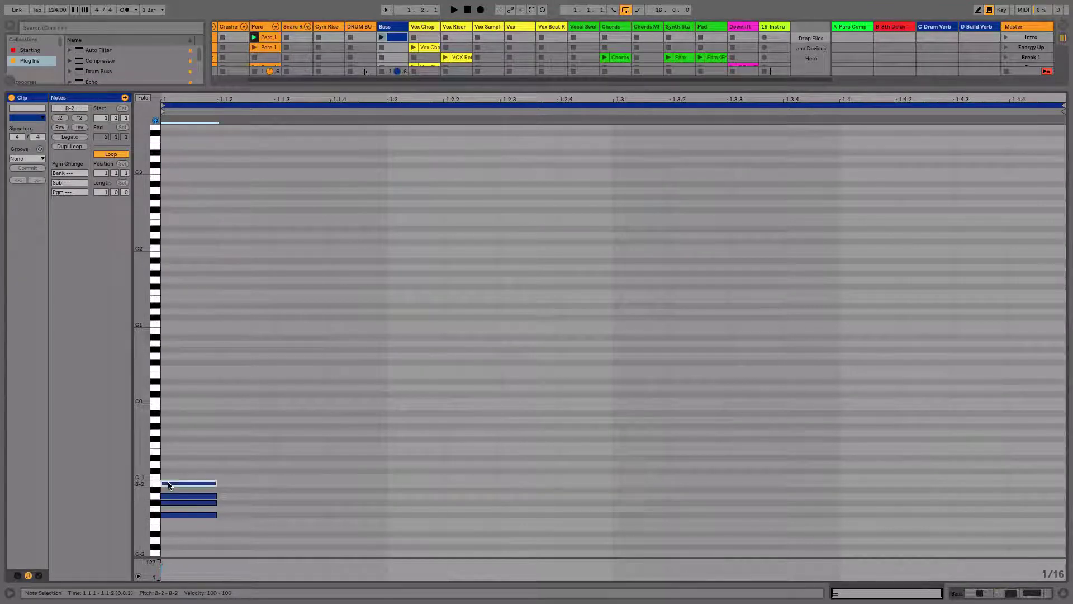
double_click(167, 470)
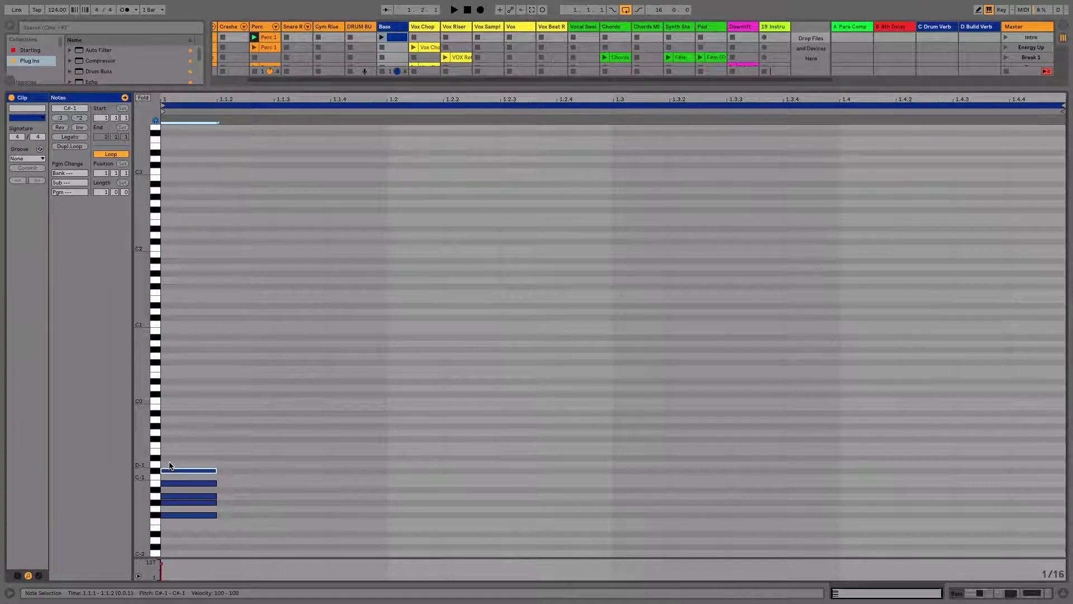
double_click(170, 451)
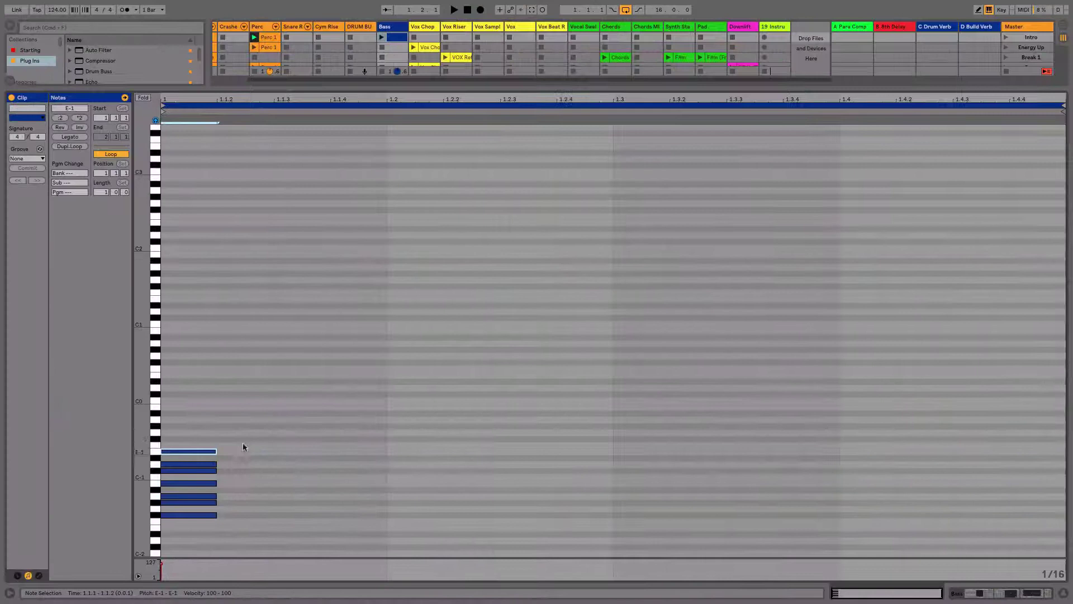
left_click(223, 515)
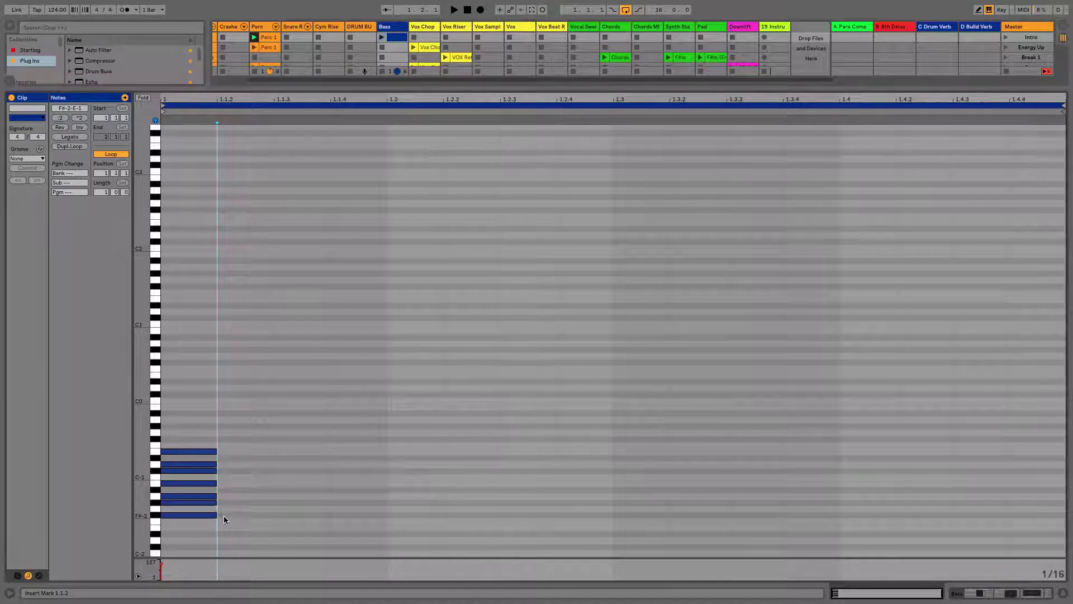
Step: Add C#-2, D-2 and E-2 below, then copy the F#-2–E-1 notes up to F#-1–E0
double_click(166, 547)
double_click(172, 539)
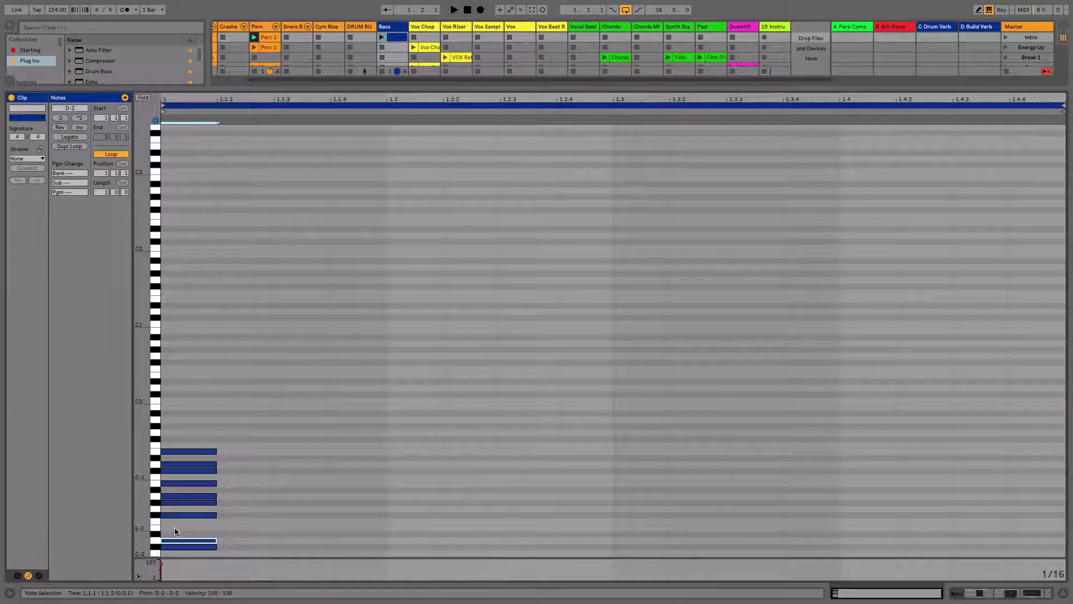
double_click(175, 528)
left_click_drag(229, 516, 171, 447)
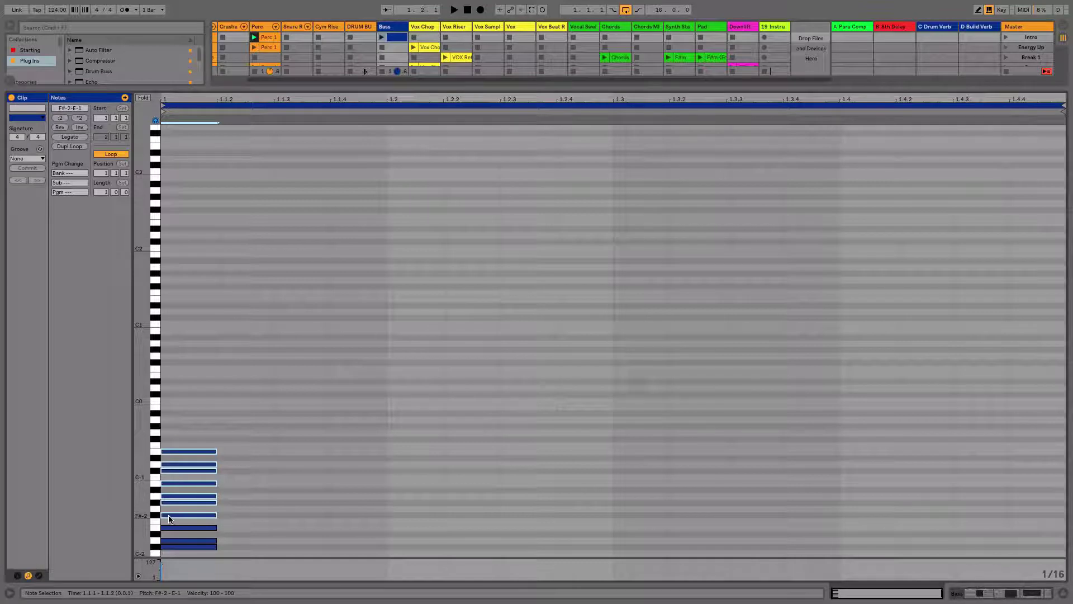
left_click_drag(169, 518, 168, 445)
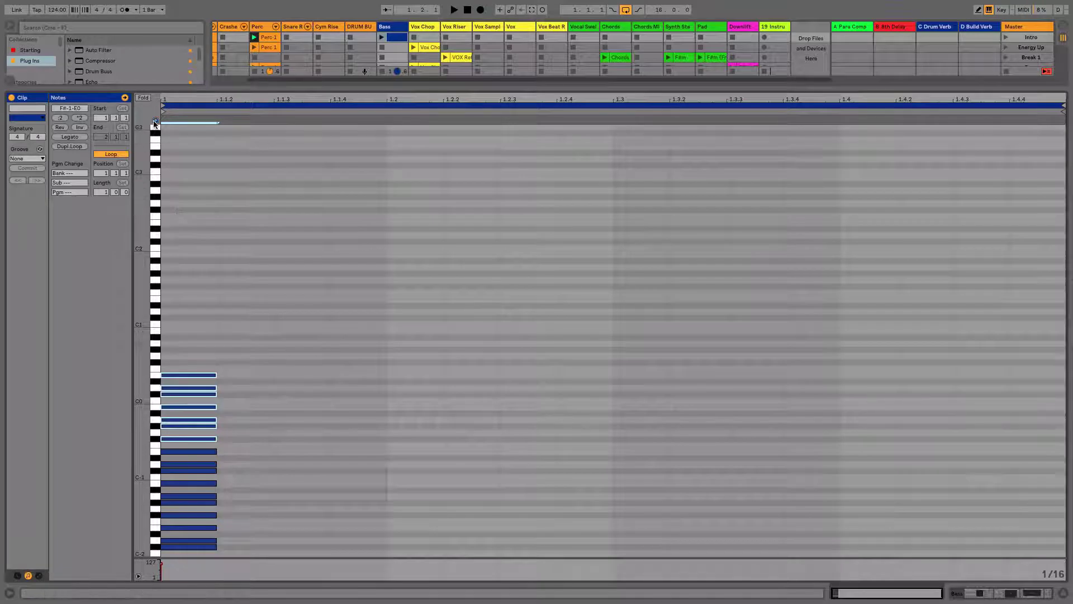
Step: Extend the scale notes upward from the F#-1–E0 octave and add a final F#8 note at the top
left_click(252, 341)
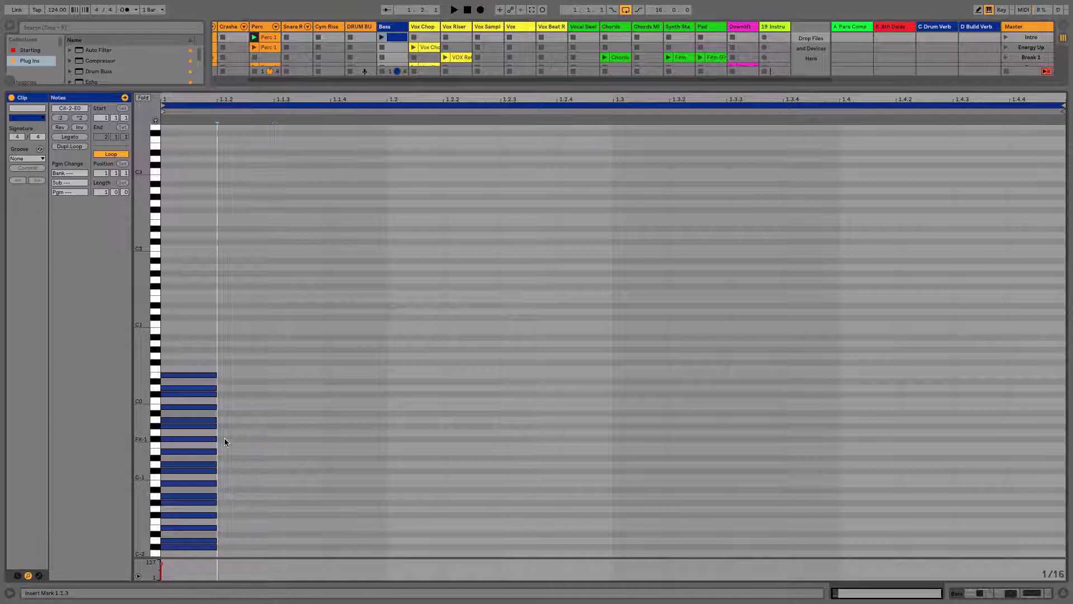
left_click_drag(224, 438, 148, 135)
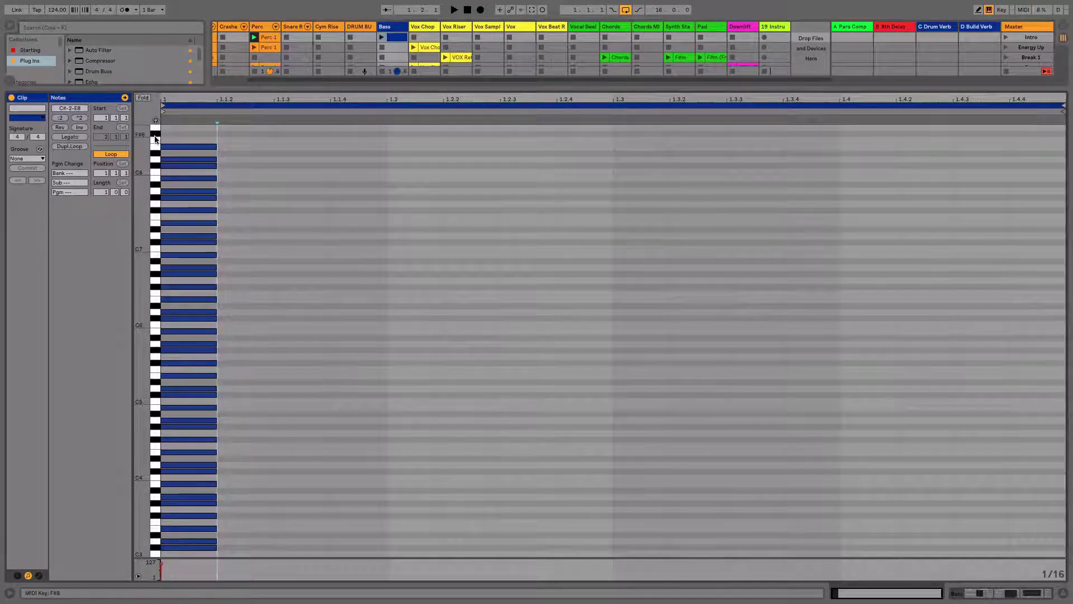
double_click(171, 134)
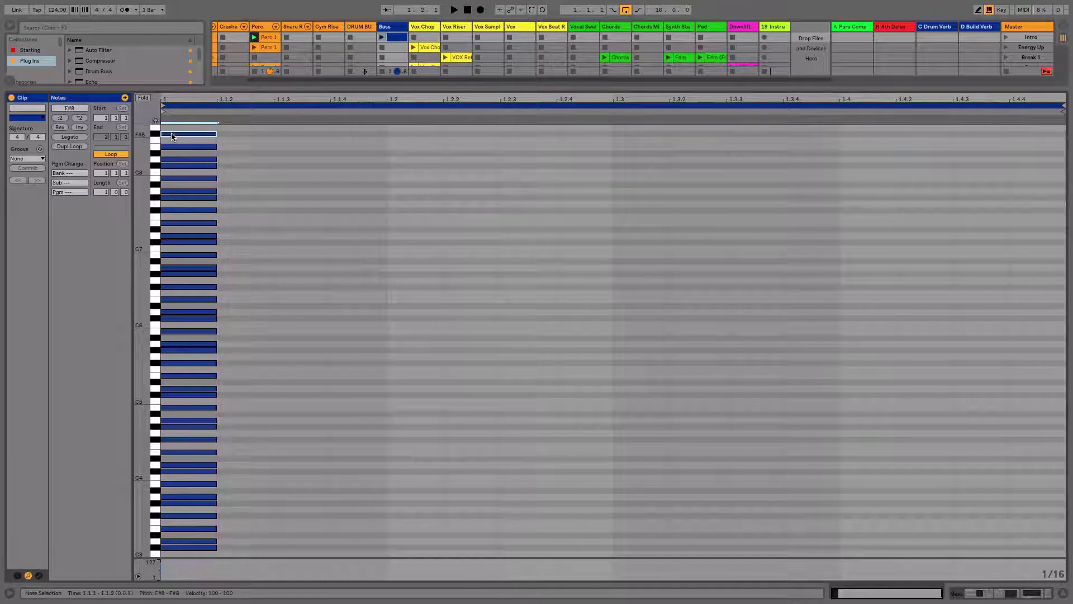
scroll(172, 135, "down", 10)
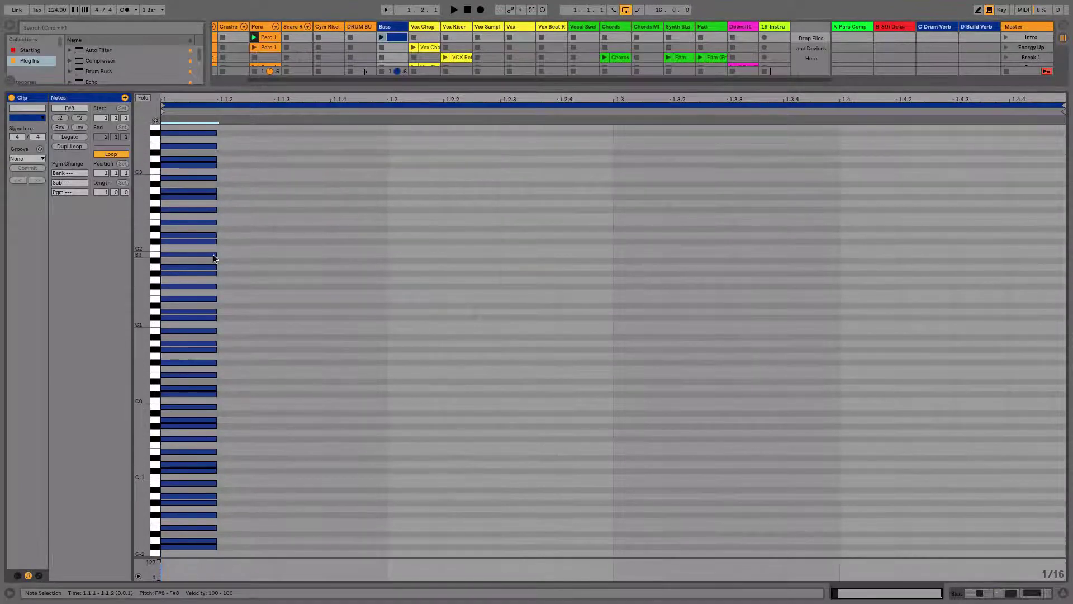
scroll(214, 258, "up", 10)
scroll(215, 258, "down", 10)
scroll(196, 190, "up", 3)
scroll(195, 190, "down", 3)
scroll(215, 229, "up", 10)
left_click(230, 158)
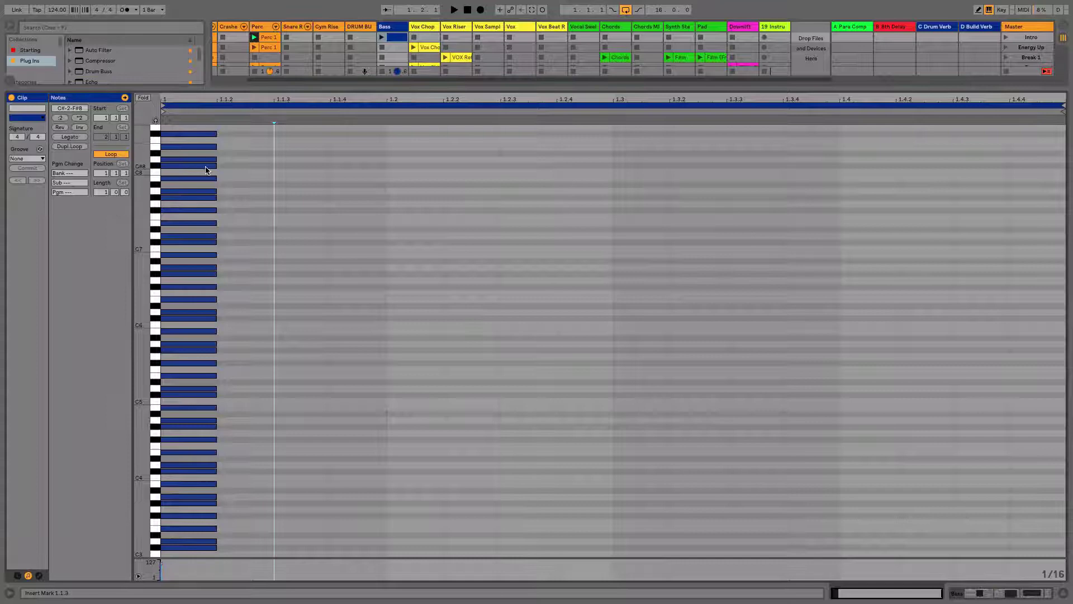
Step: Fold the piano roll to show only the rows holding the C#-2 to F#8 scale notes
left_click(143, 97)
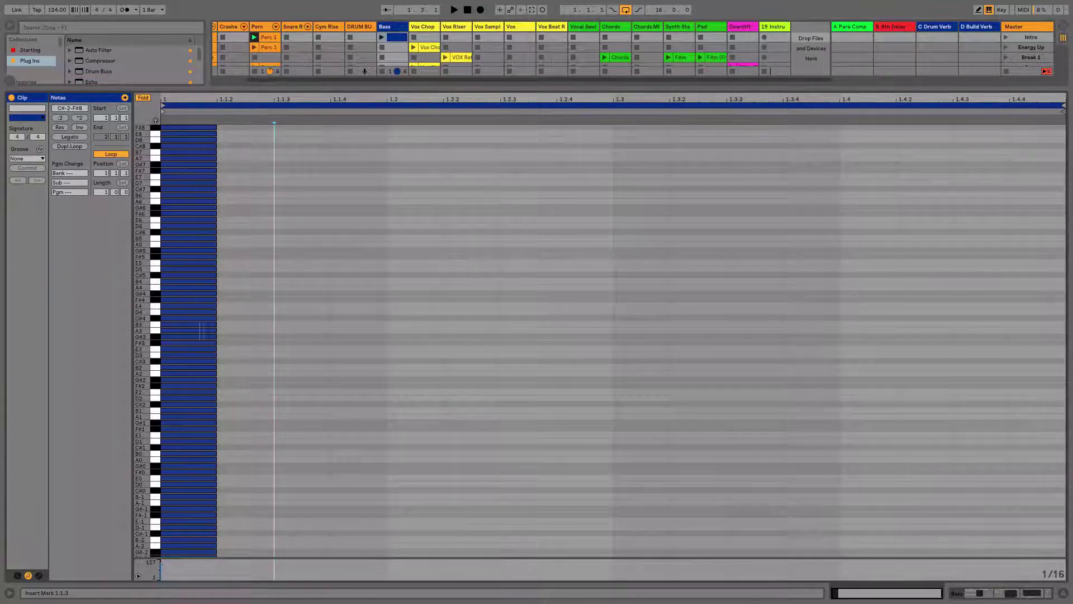
scroll(197, 392, "down", 3)
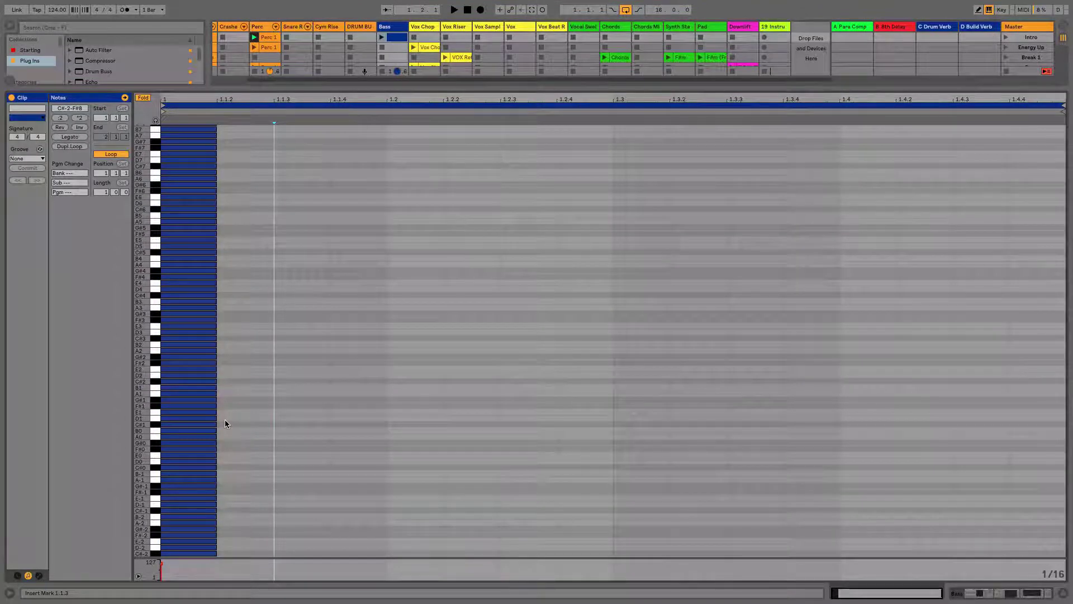
scroll(241, 314, "up", 3)
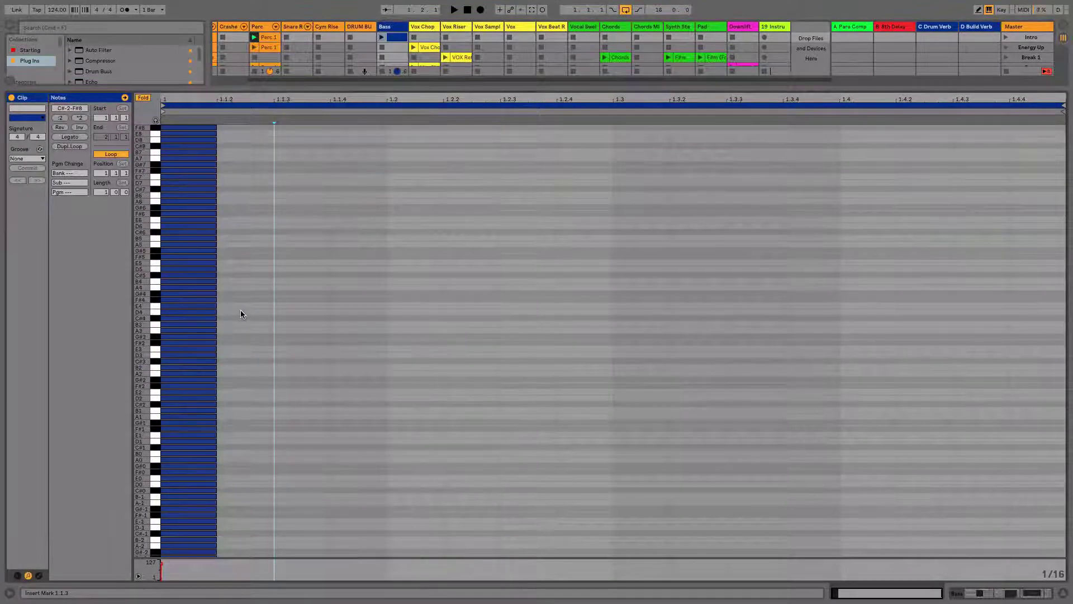
Step: Shift all scale notes one sixteenth before the clip start and restore the Session View mixer
key("super+a")
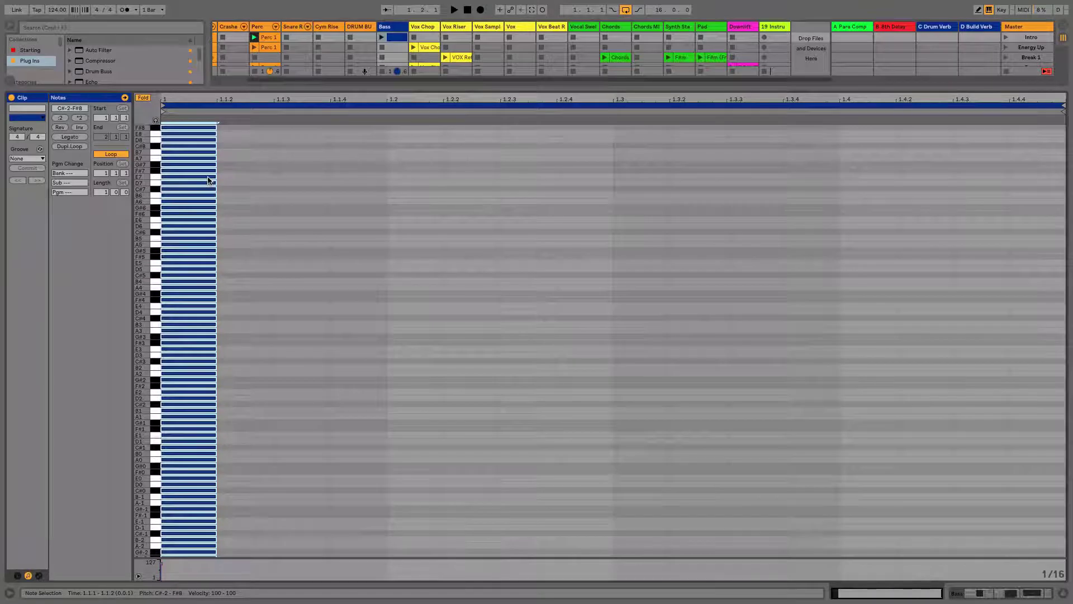
mouse_move(208, 180)
left_mouse_down()
mouse_move(165, 184)
mouse_move(206, 180)
left_mouse_up()
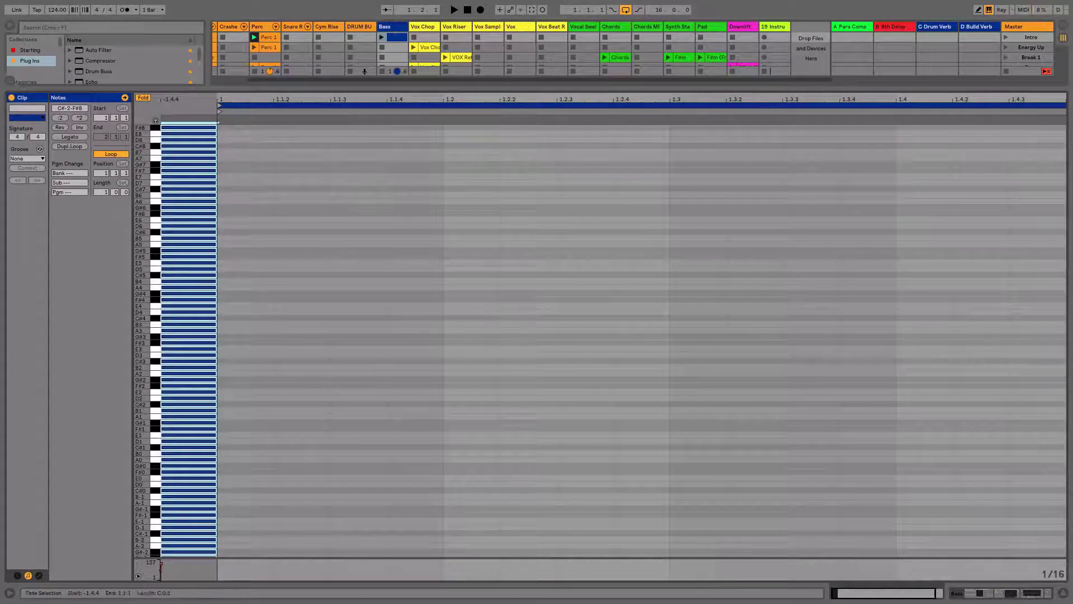
left_click(400, 31)
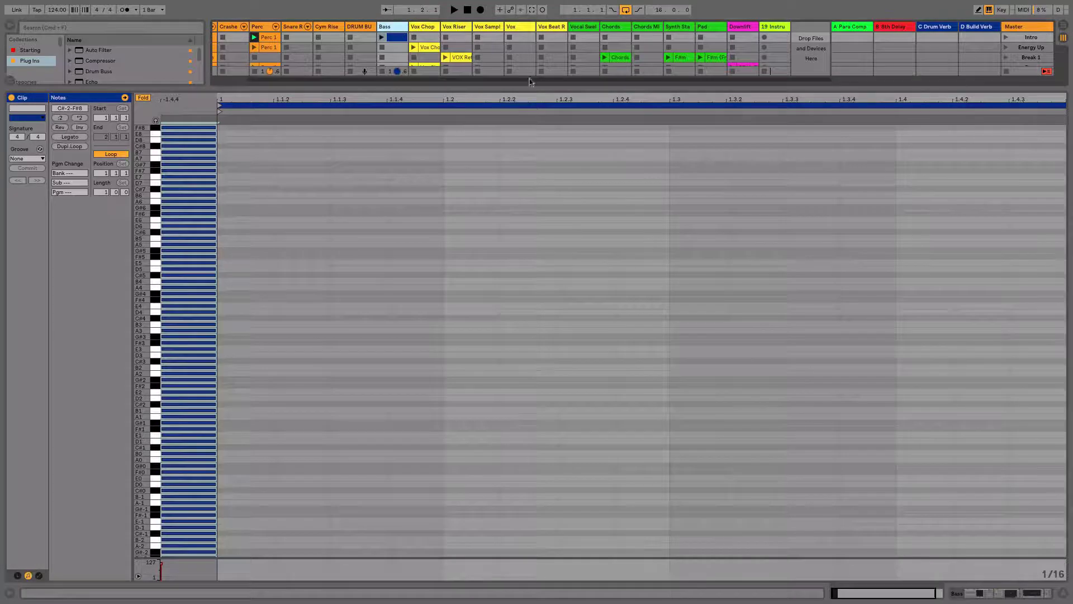
left_click_drag(525, 86, 535, 455)
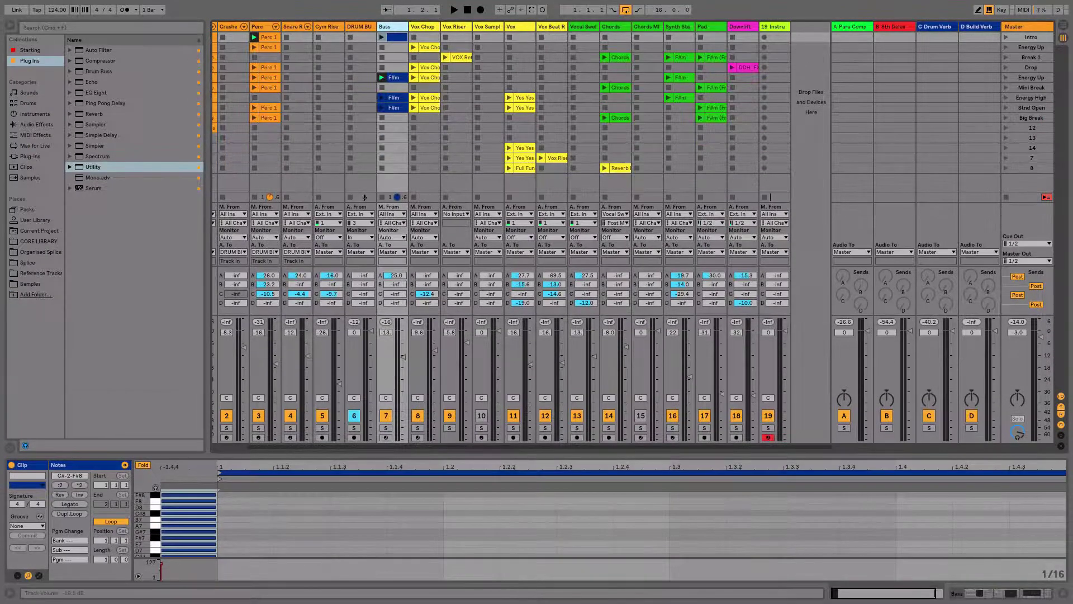
Step: Launch the new Bass clip and make the note editor taller below the mixer
left_click(382, 38)
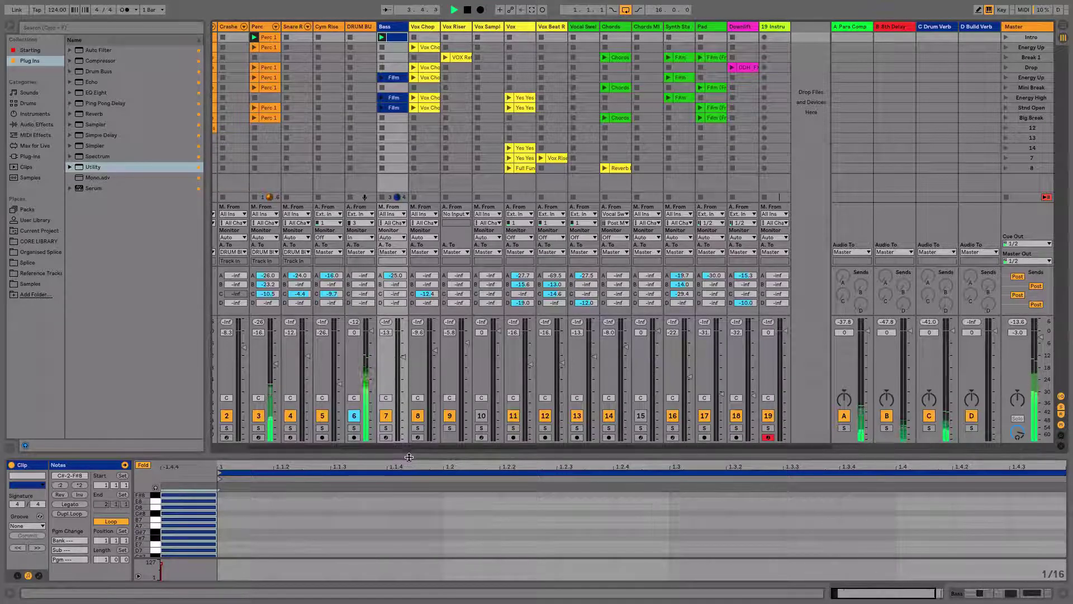
left_click_drag(413, 455, 425, 394)
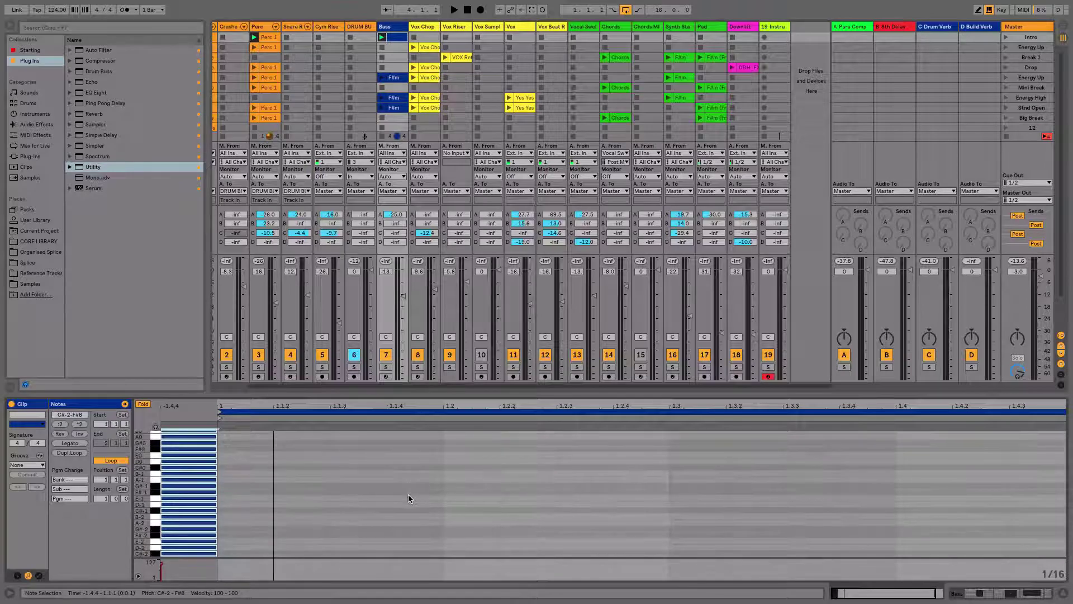
Step: Draw three F#2 sixteenth notes at 1.1.1, 1.1.4 and 1.2.3 and start playback
scroll(408, 494, "up", 3)
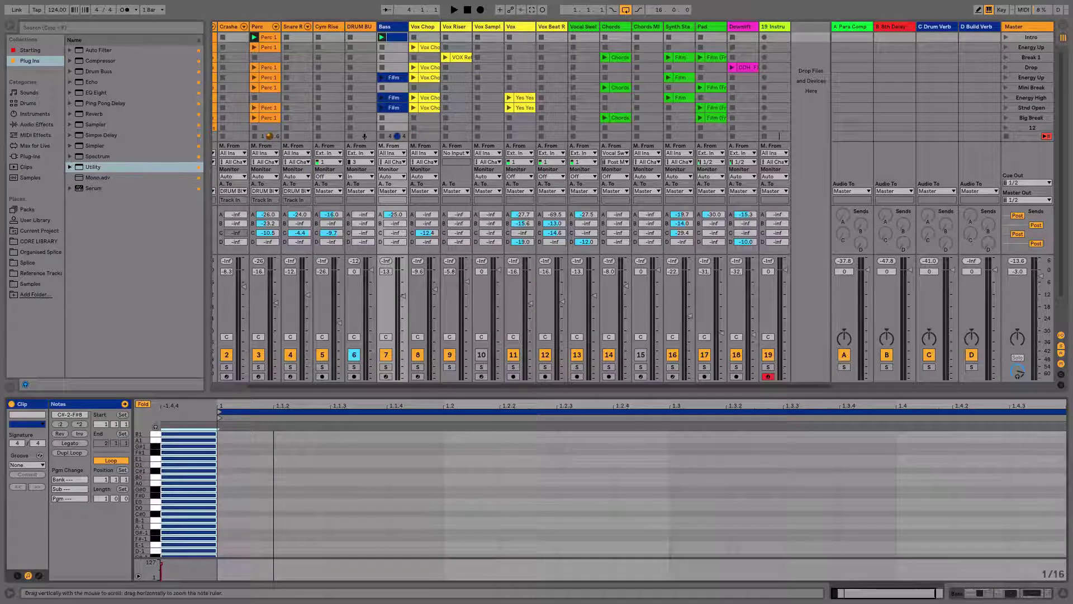
scroll(184, 492, "up", 6)
double_click(241, 496)
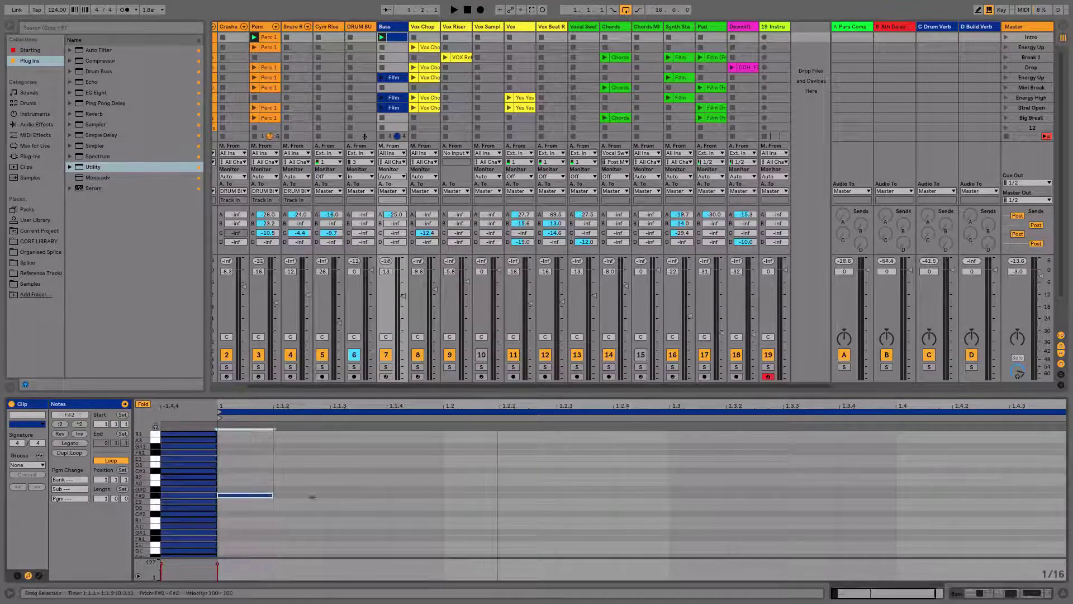
double_click(396, 495)
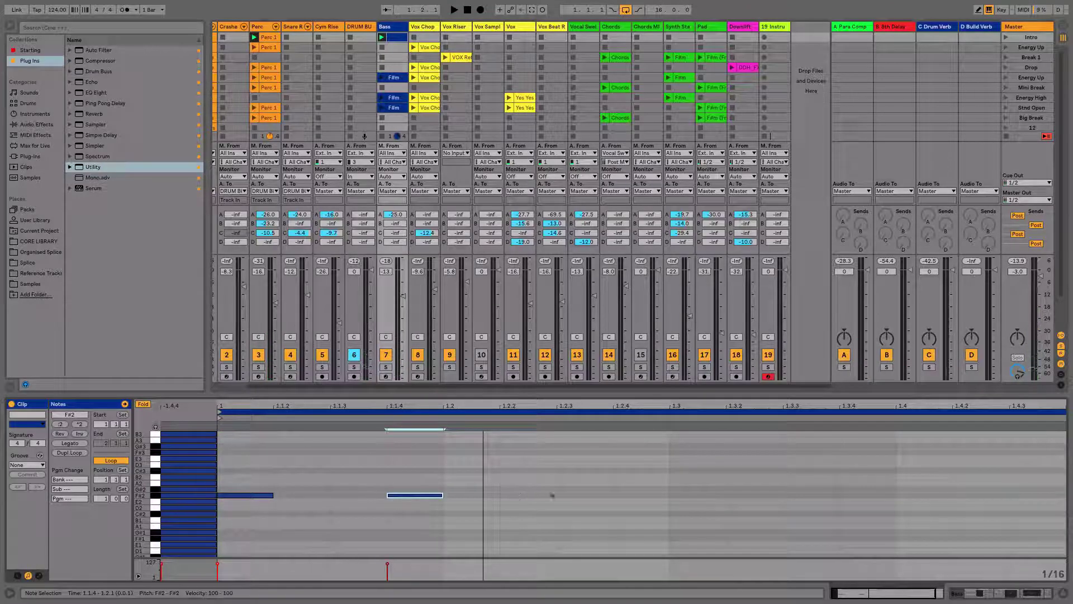
double_click(569, 495)
key("space")
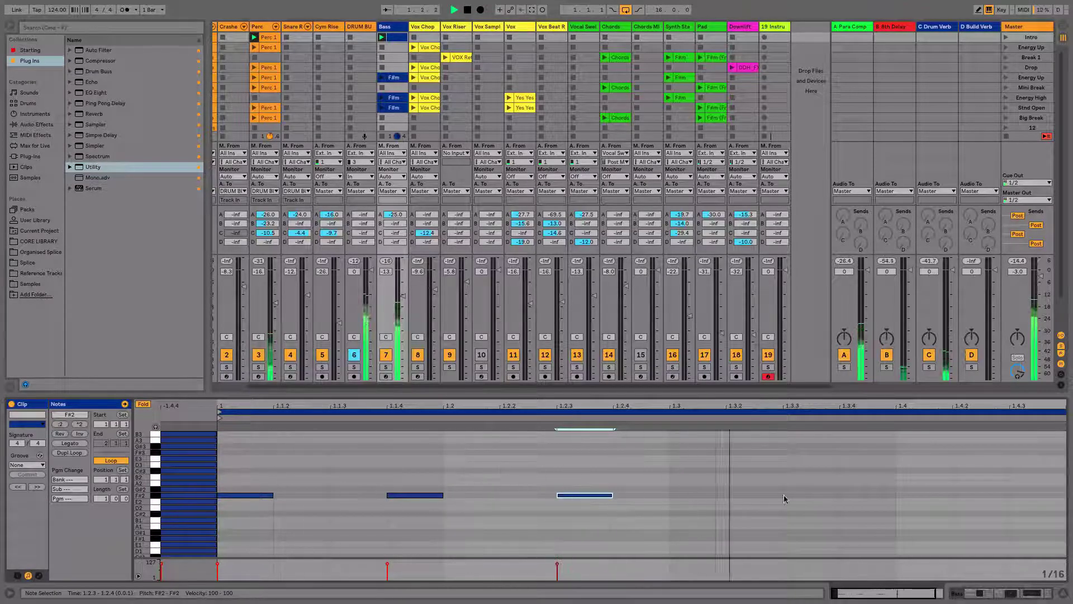
Step: Add A3, C#3 and G#2 notes at 1.3.3, 1.4.1 and 1.4.3, lowering the A3 to F#3
double_click(813, 446)
double_click(922, 471)
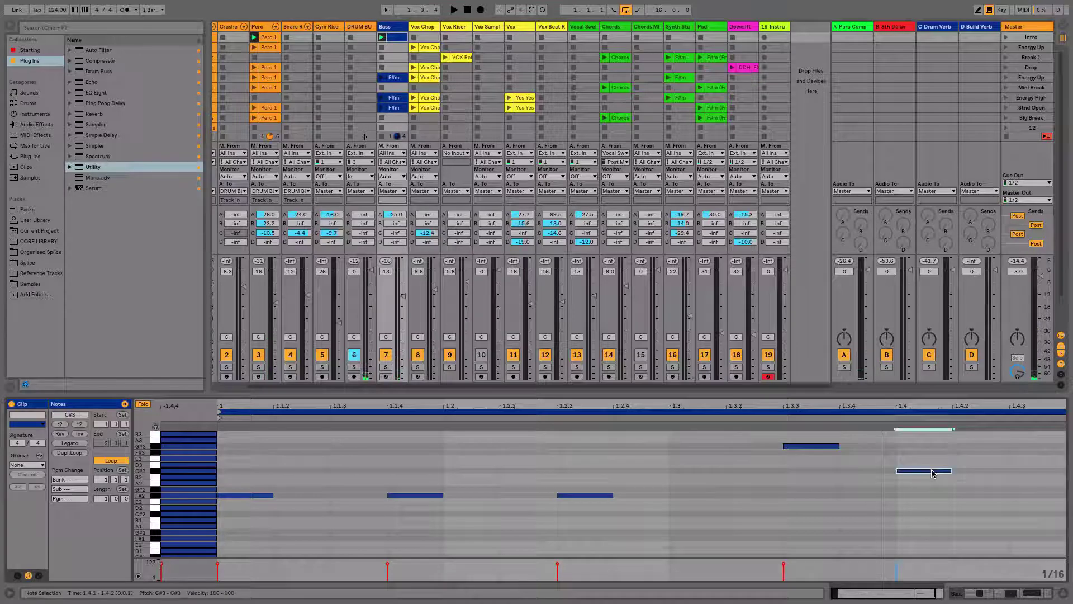
double_click(1018, 489)
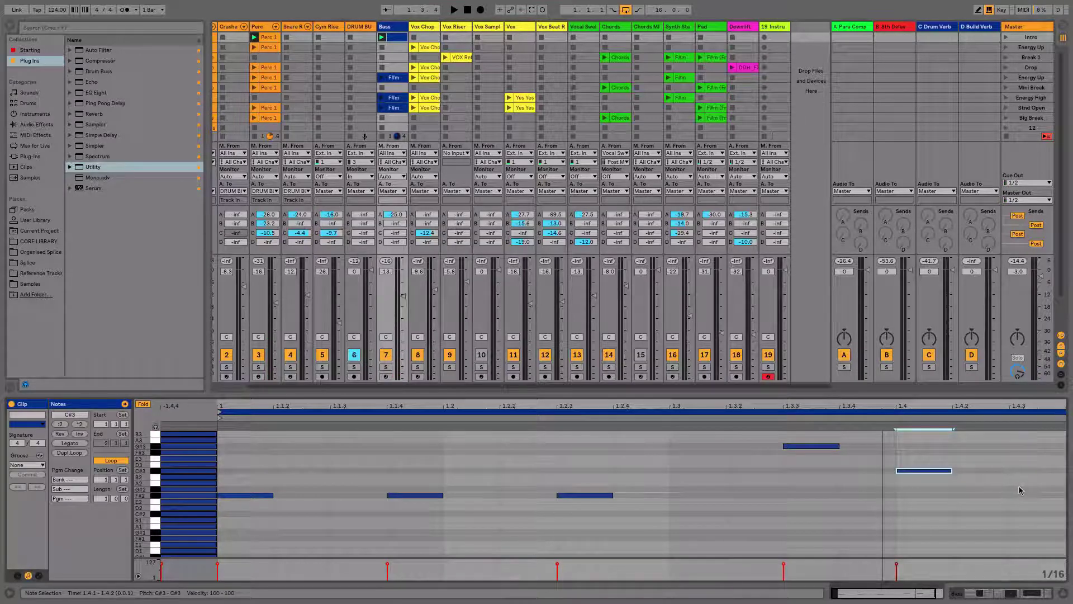
key("space")
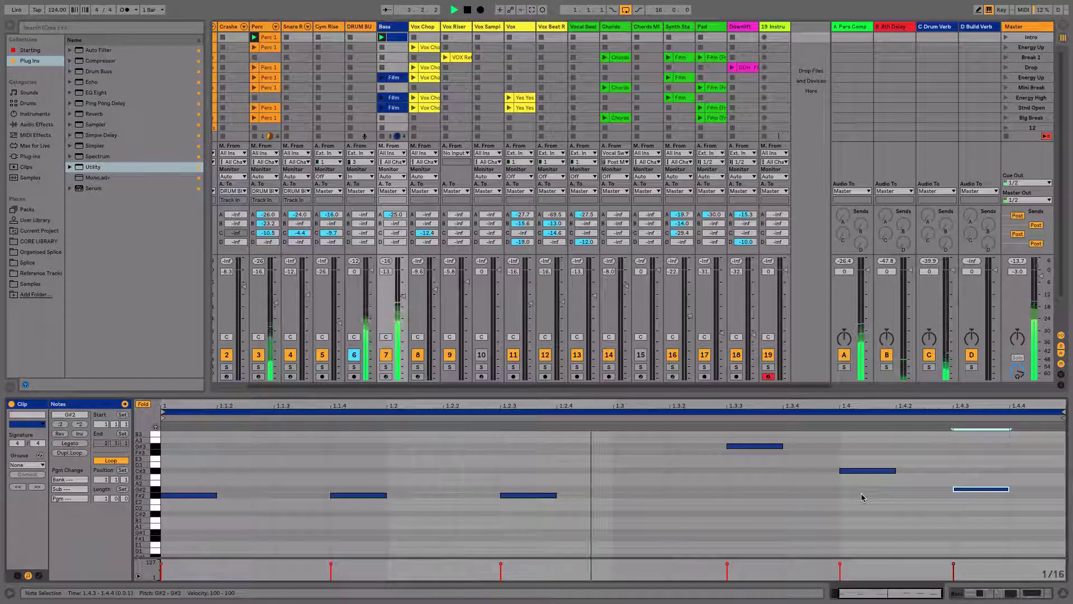
left_click_drag(739, 446, 739, 452)
key("space")
scroll(635, 487, "left", 1)
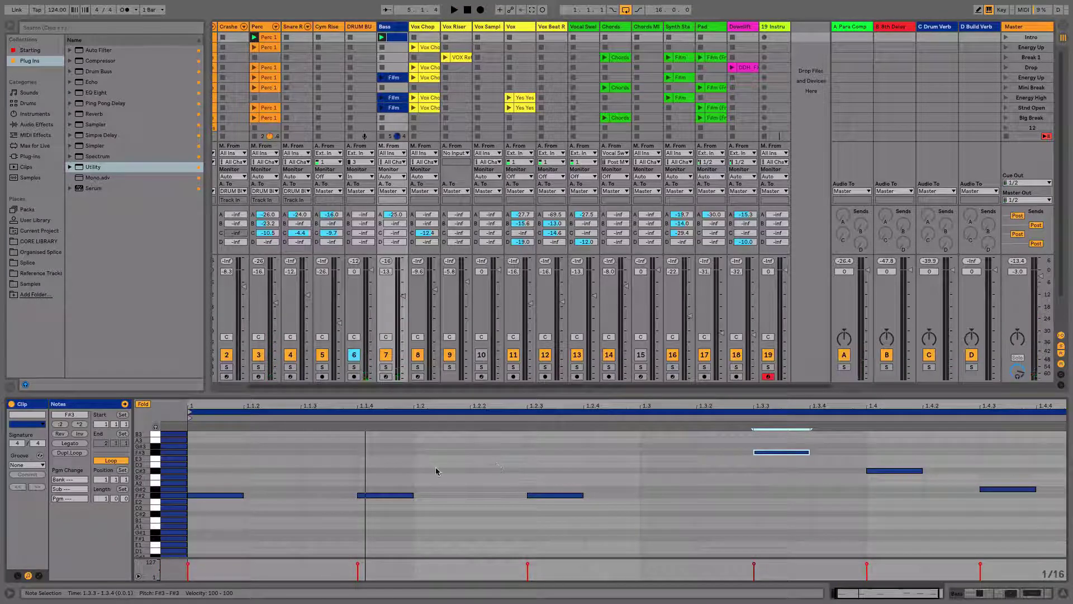
scroll(431, 465, "up", 3)
scroll(431, 466, "left", 1)
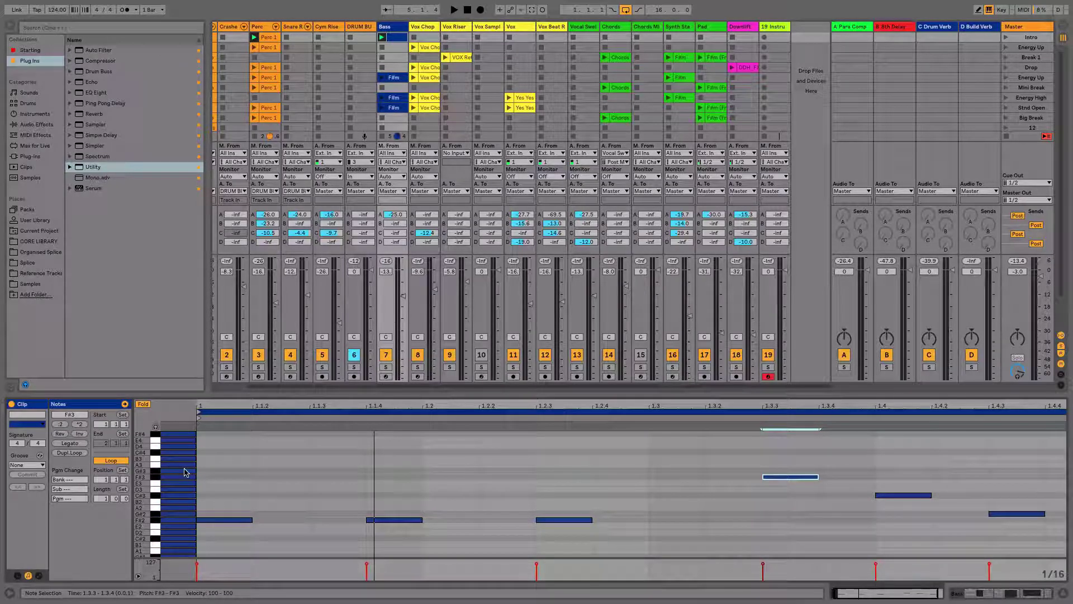
Step: Select the clip's six notes and rename the Bass clip to 'F#m'
right_click(401, 42)
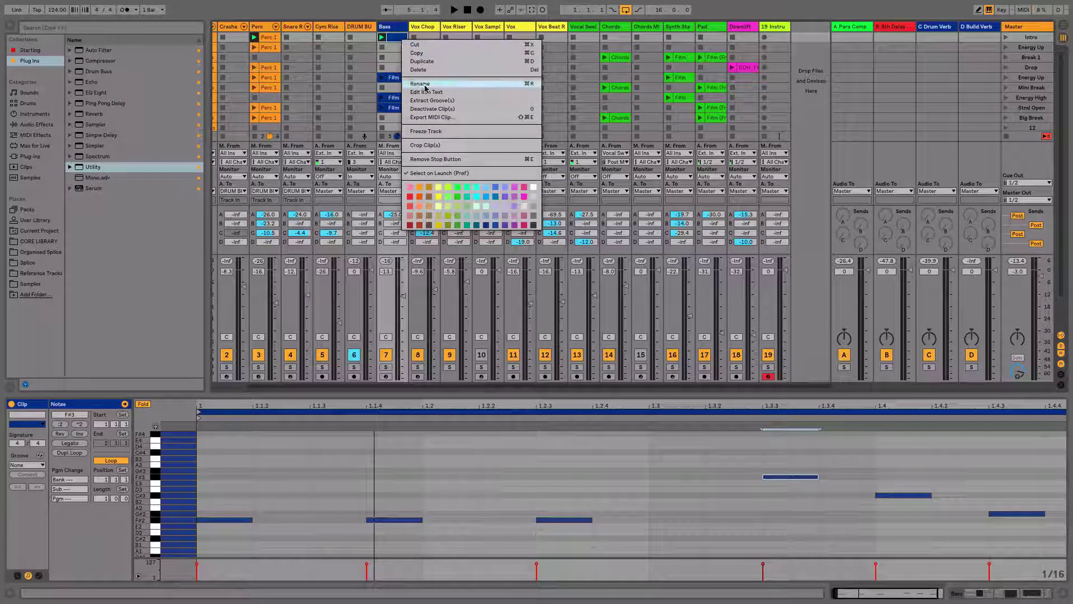
left_click(396, 495)
left_click_drag(220, 535, 1038, 454)
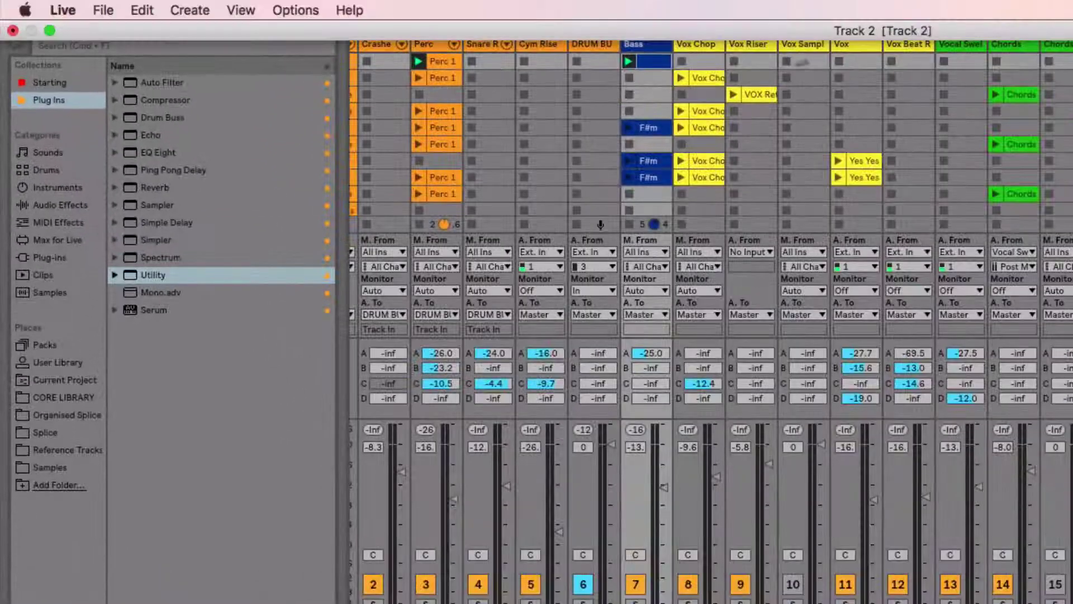
right_click(653, 61)
left_click(707, 133)
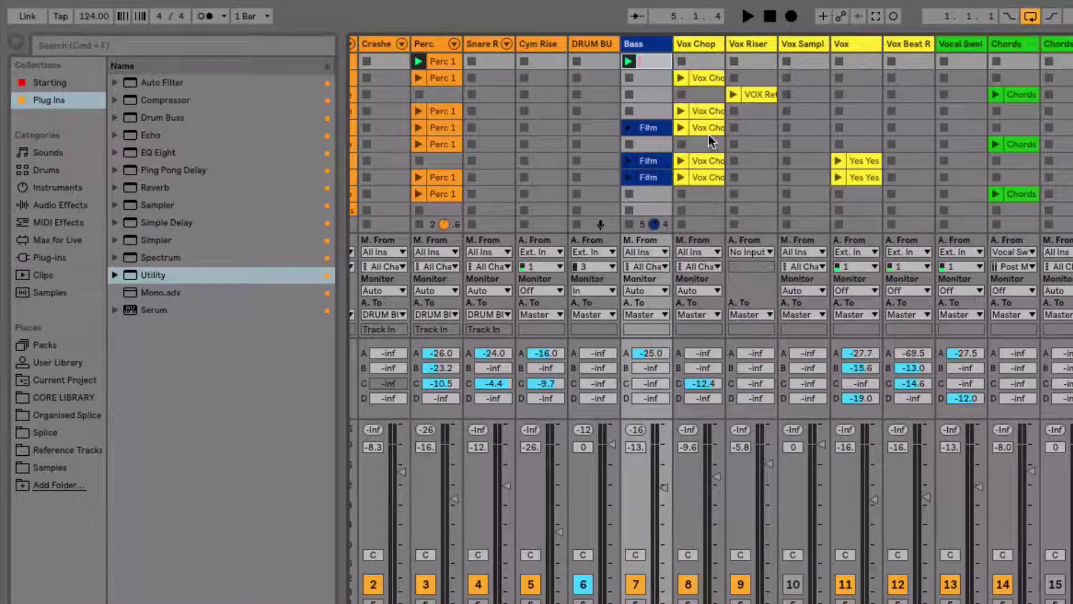
type("F#m")
key("Return")
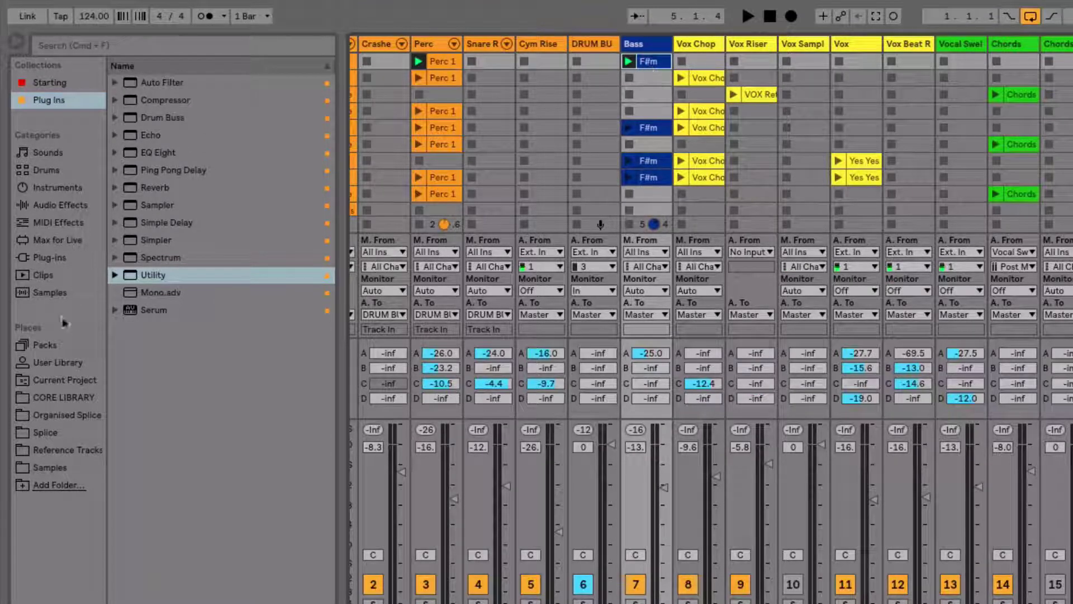
Step: Browse to User Library > Clips > Key Clips and drag the F#m clip into Key Clips
left_click(58, 362)
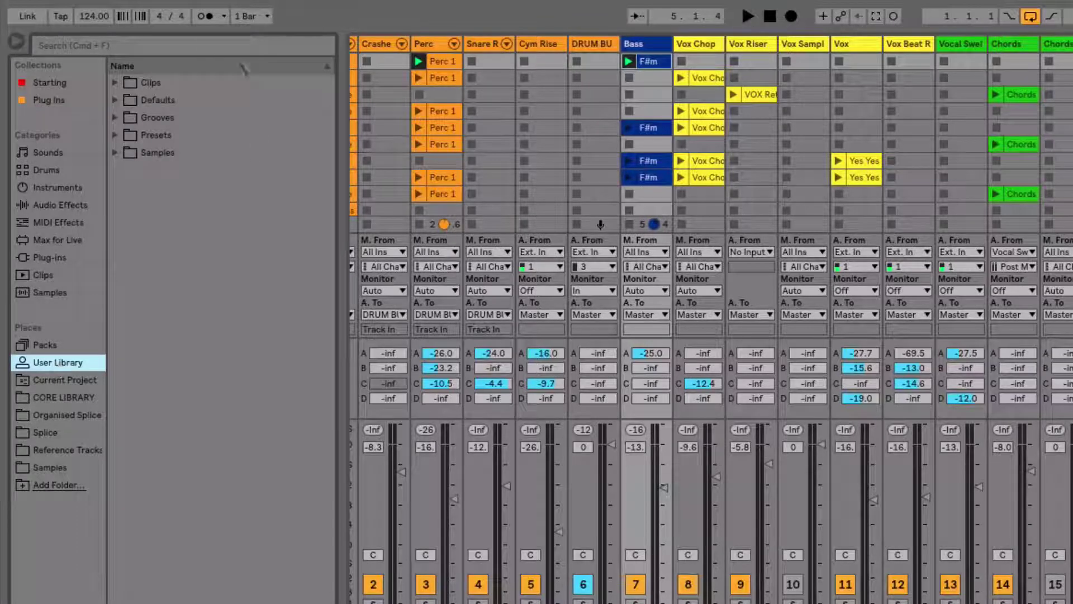
left_click(115, 83)
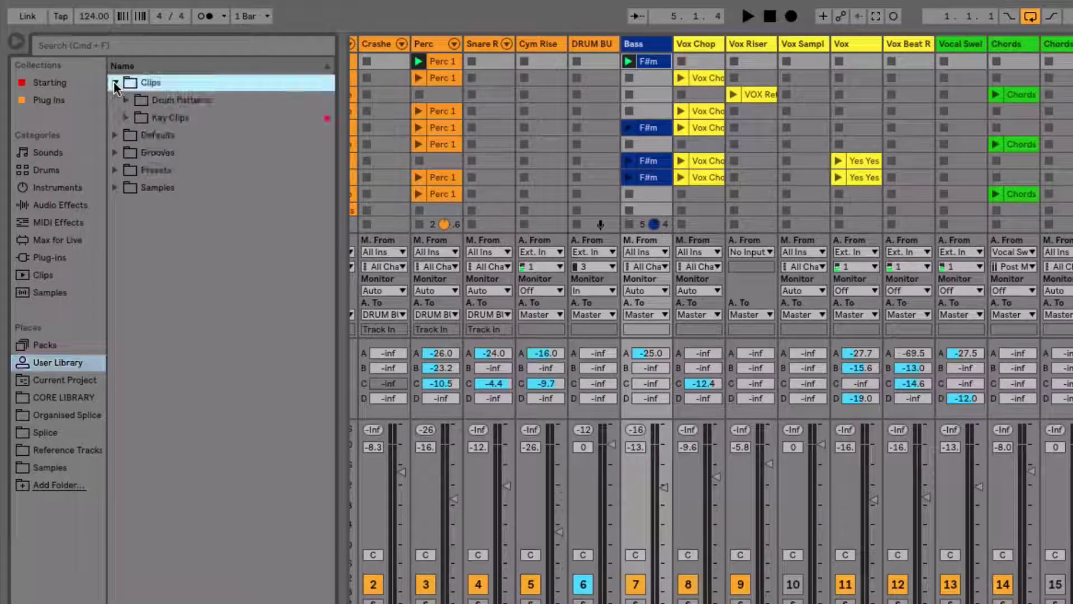
left_click(132, 119)
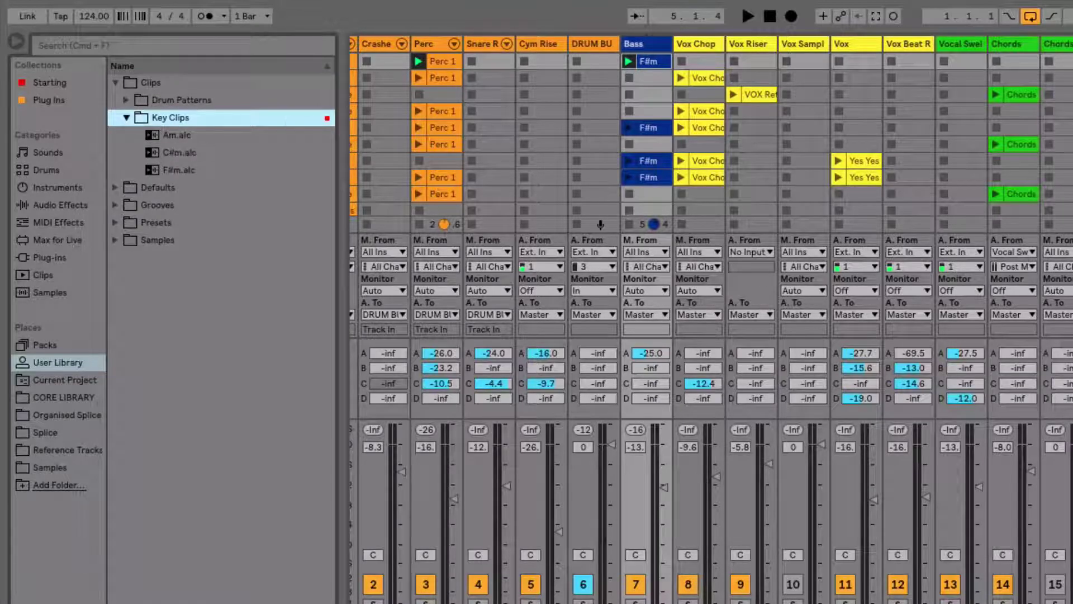
left_click(126, 117)
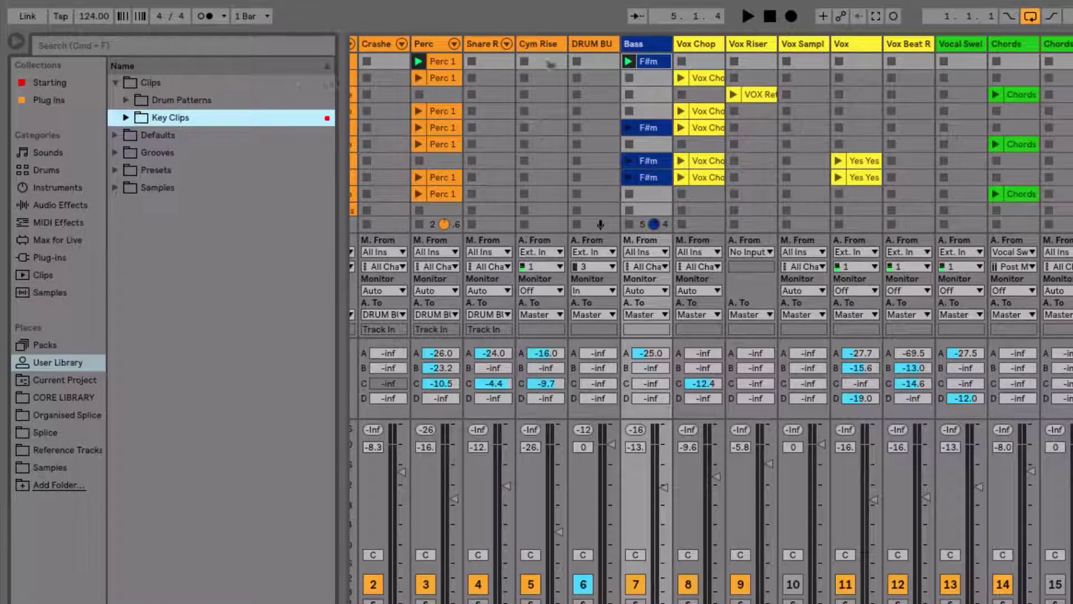
mouse_move(658, 67)
left_mouse_down()
mouse_move(539, 62)
mouse_move(182, 119)
mouse_move(175, 163)
mouse_move(425, 100)
mouse_move(663, 67)
left_mouse_up()
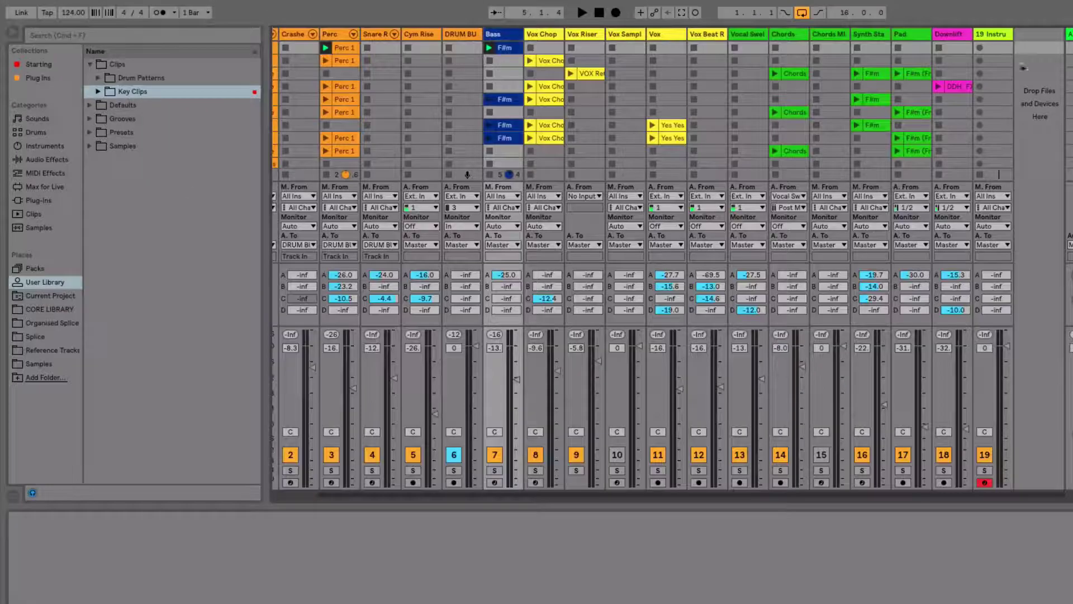
Step: Drag Am.alc from the Key Clips folder into track 19's first clip slot
left_click(1001, 35)
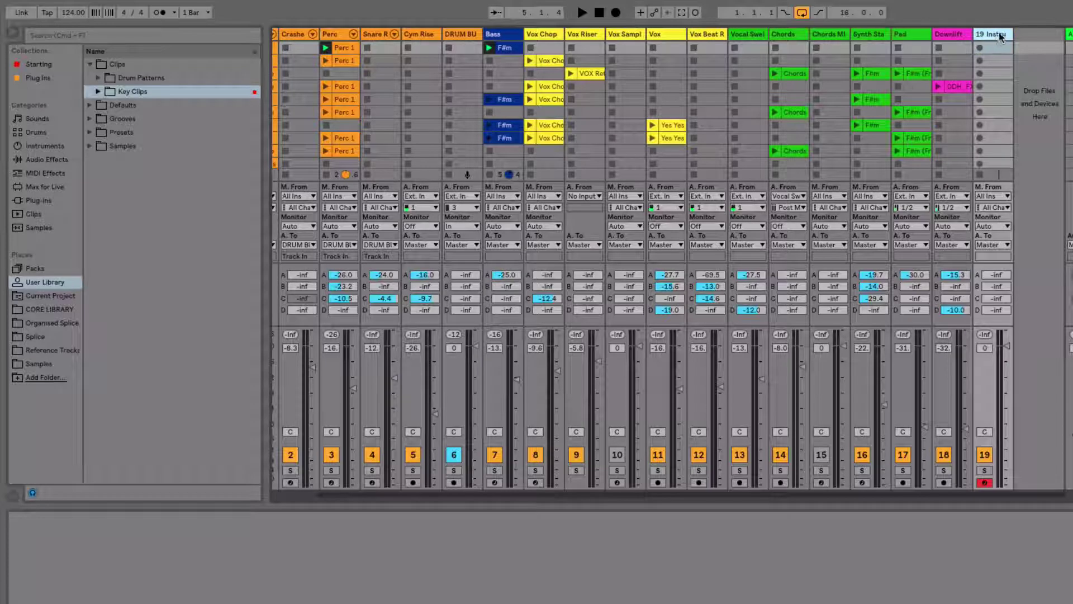
left_click(100, 92)
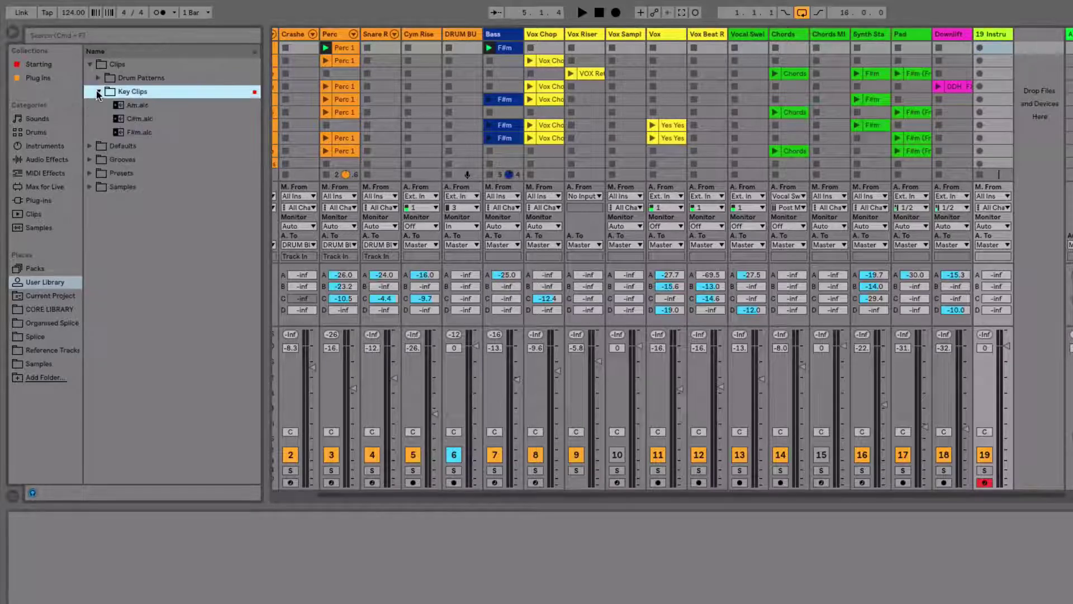
left_click(147, 109)
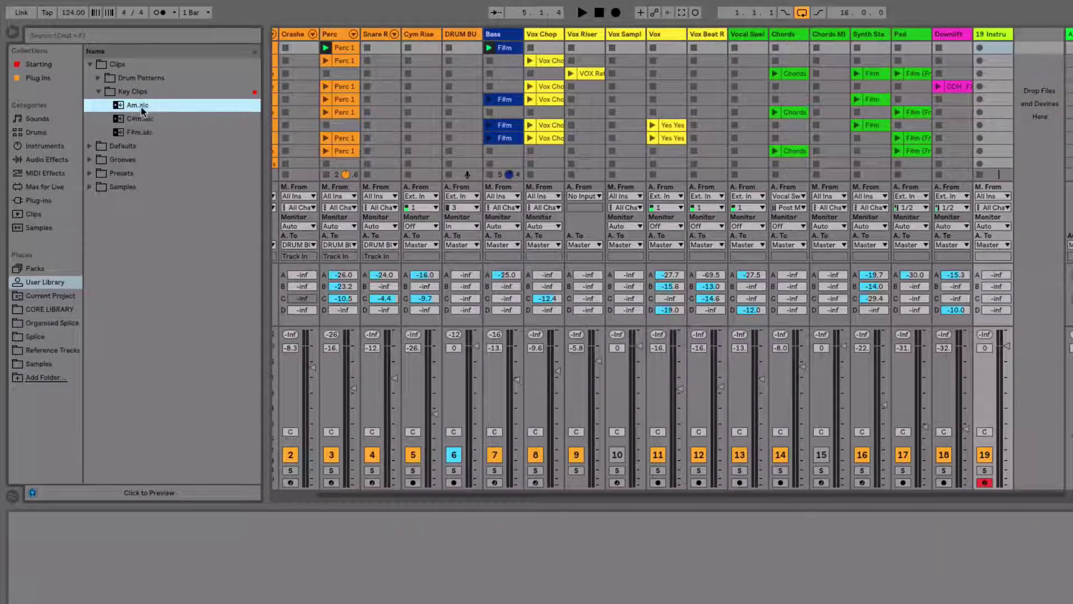
left_click_drag(144, 109, 999, 62)
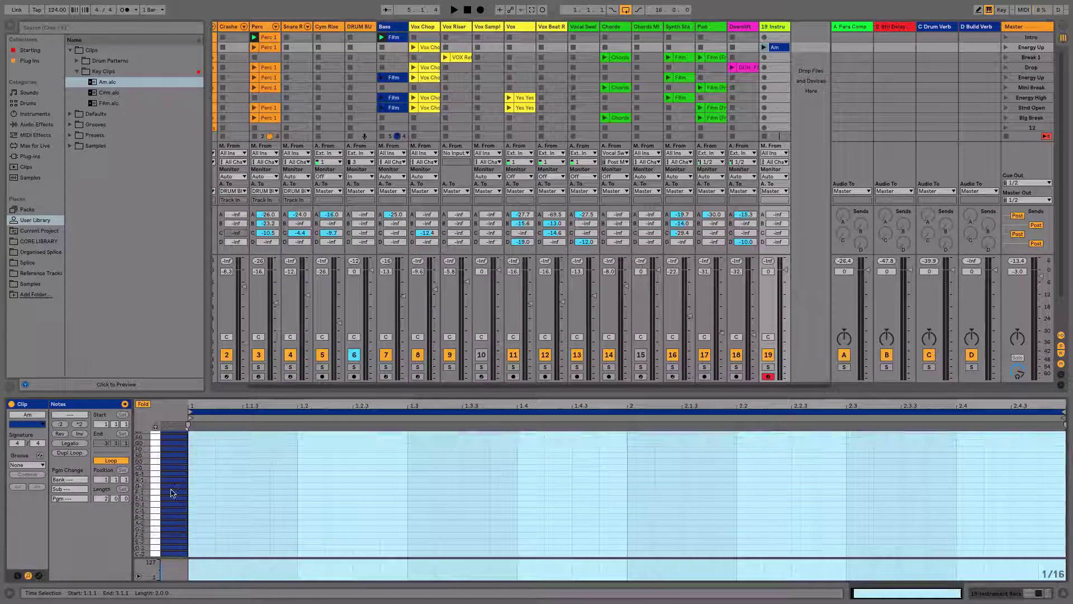
scroll(205, 467, "up", 5)
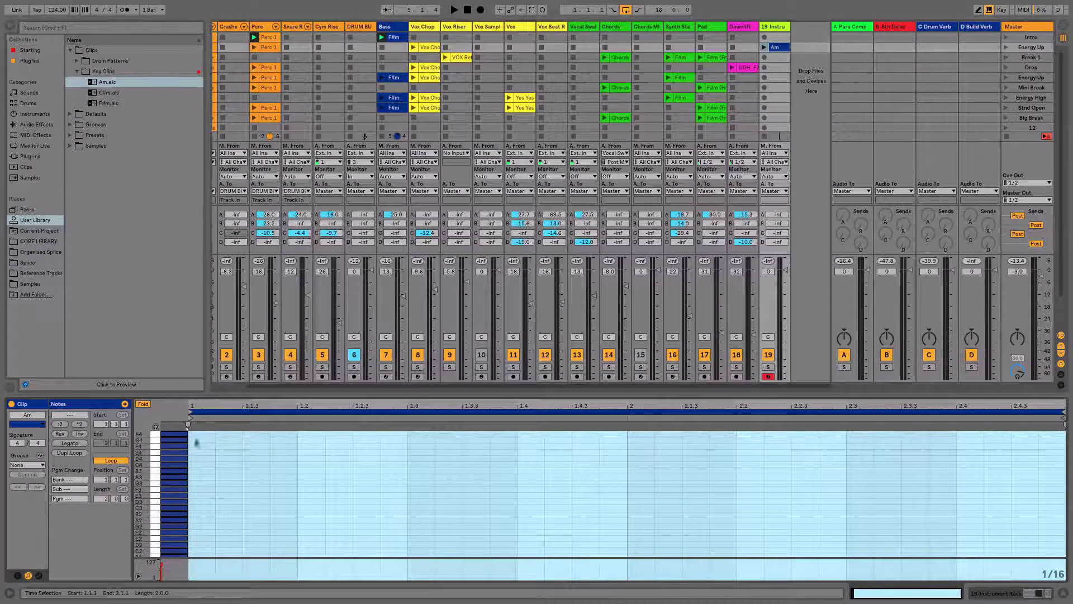
scroll(184, 489, "down", 3)
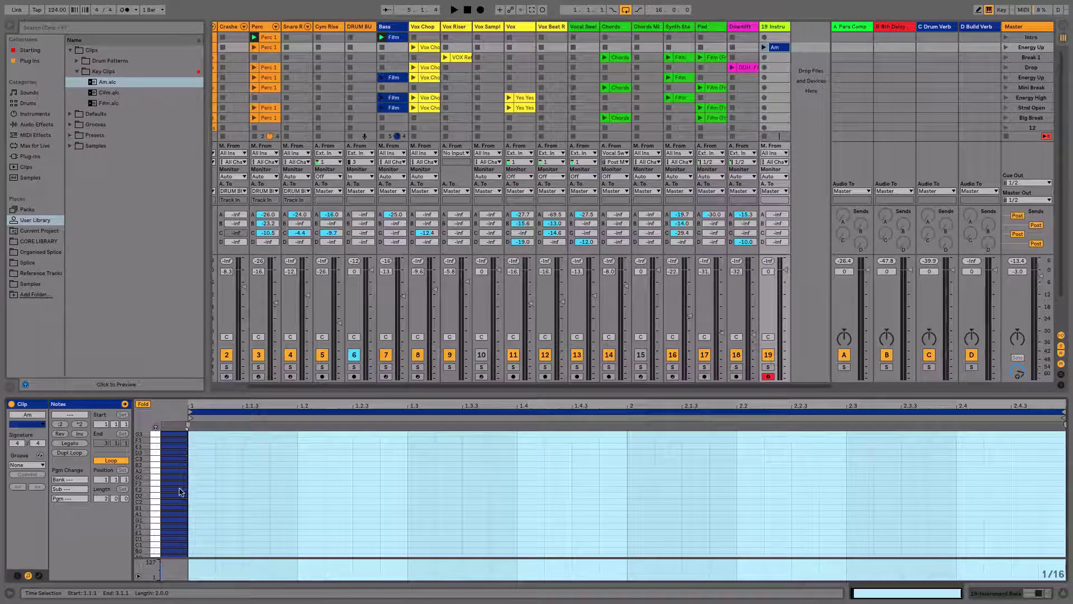
Step: Draw notes at 1.2, 1.3.3, 2.1.3 and E1 at 2.2.2, then stack two more at 1.2 topped by D3
double_click(300, 489)
double_click(503, 470)
double_click(668, 495)
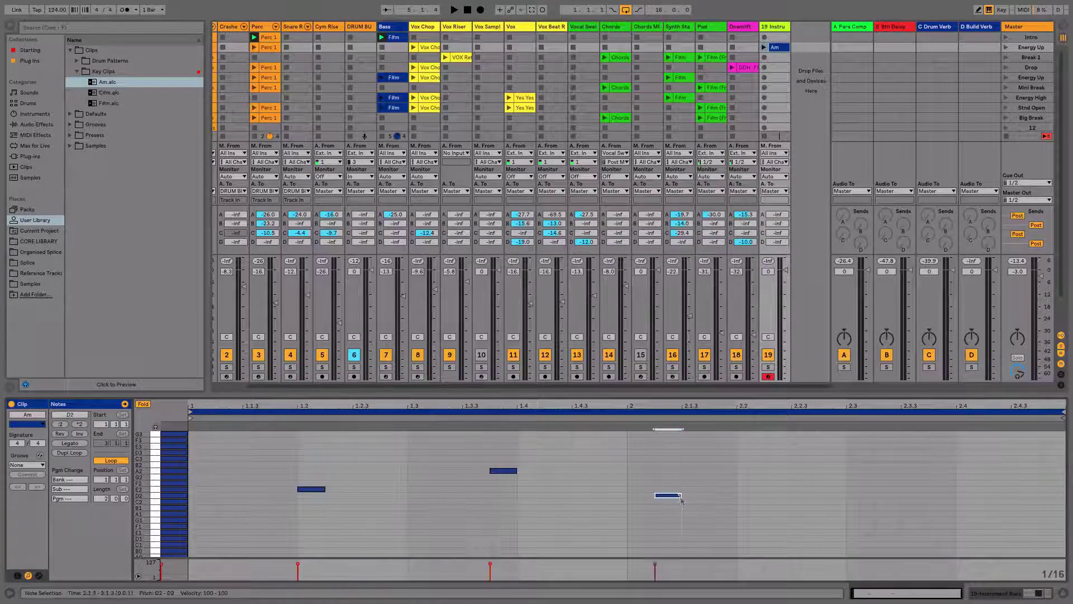
double_click(786, 532)
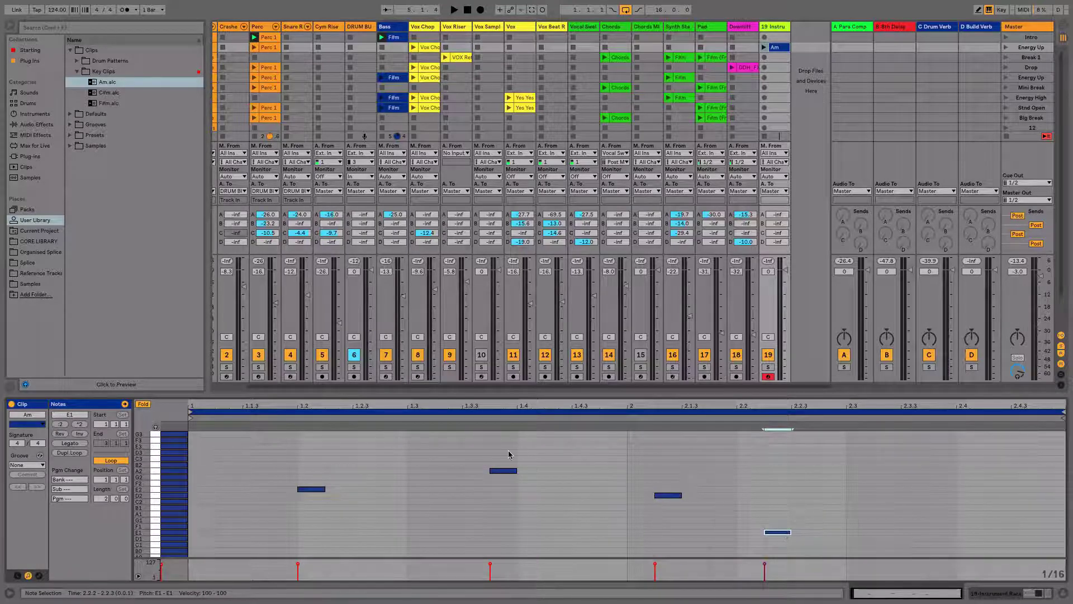
double_click(314, 477)
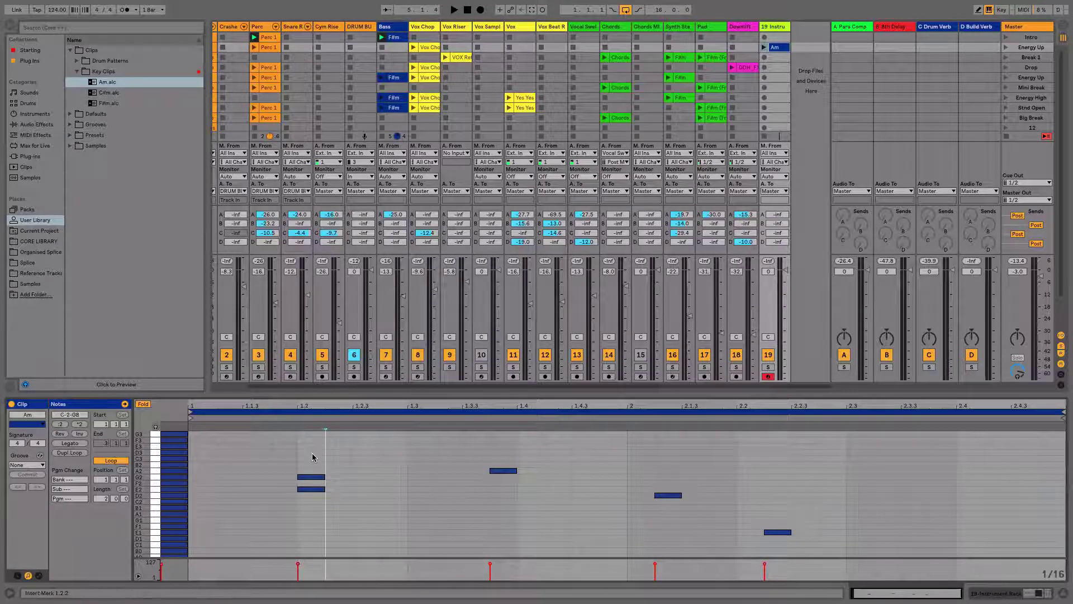
double_click(311, 453)
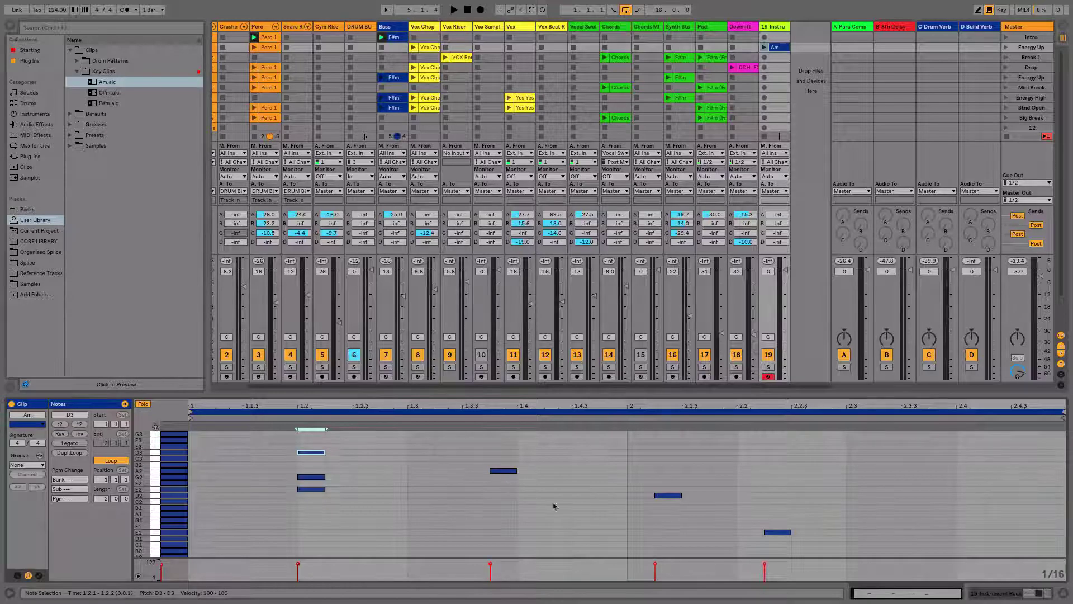